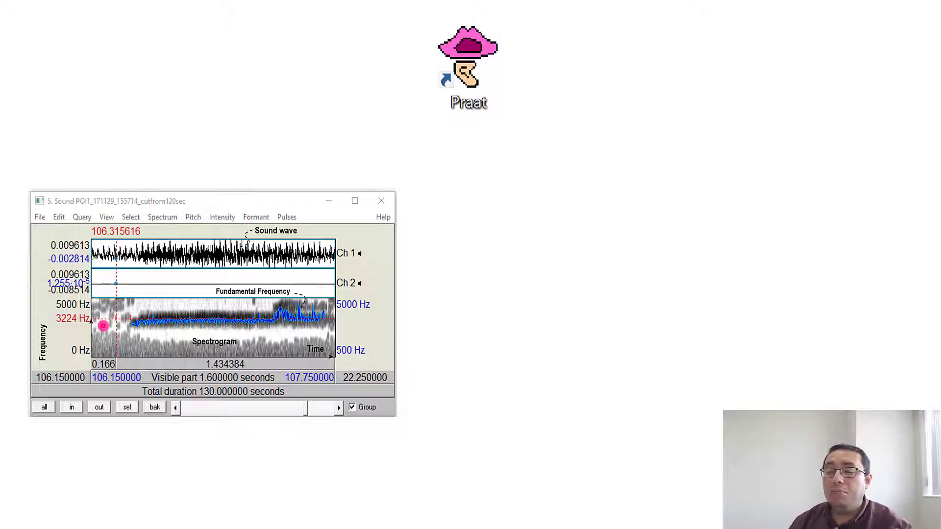
# Reveal the finished waveform-and-spectrogram figure on the slide, then end the slide show
pyautogui.press('Right')
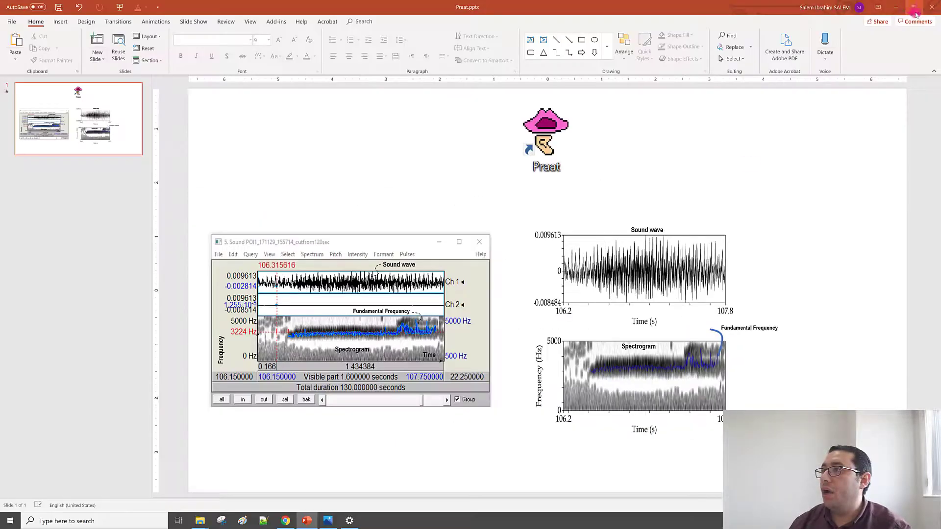
pyautogui.press('Escape')
# Minimize PowerPoint, launch Audacity from the desktop and dismiss its welcome message
pyautogui.click(904, 7)
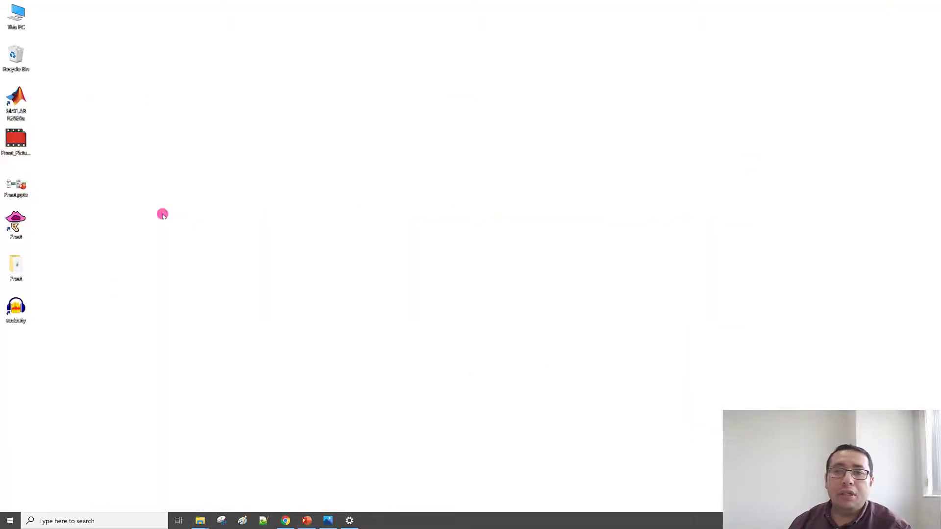
pyautogui.click(20, 310)
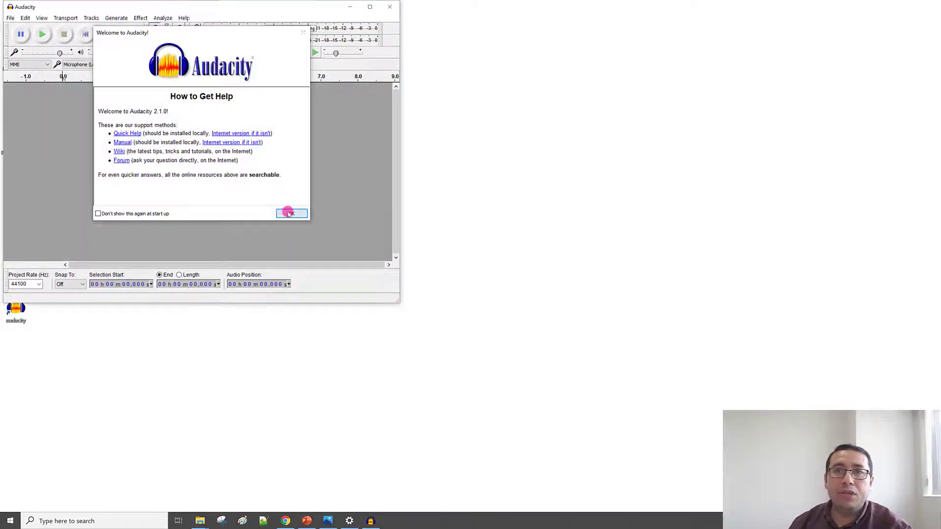
pyautogui.click(290, 213)
# Open the Rec3 recording from the Desktop's Praat folder in Audacity
pyautogui.click(12, 19)
pyautogui.click(21, 37)
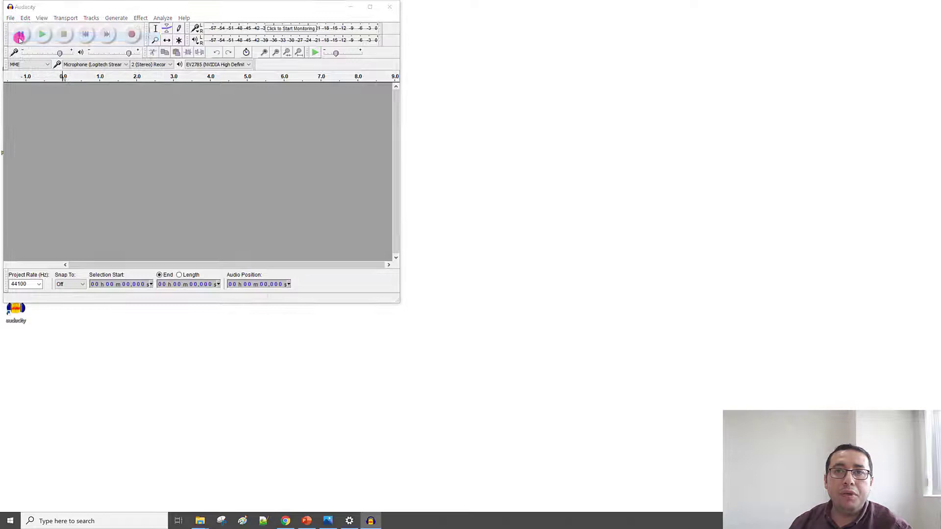
pyautogui.click(36, 94)
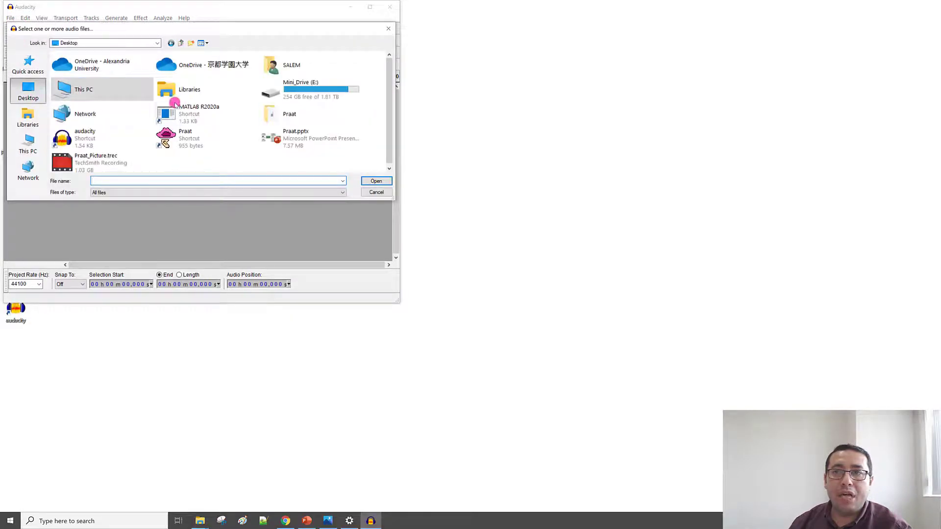
pyautogui.doubleClick(280, 115)
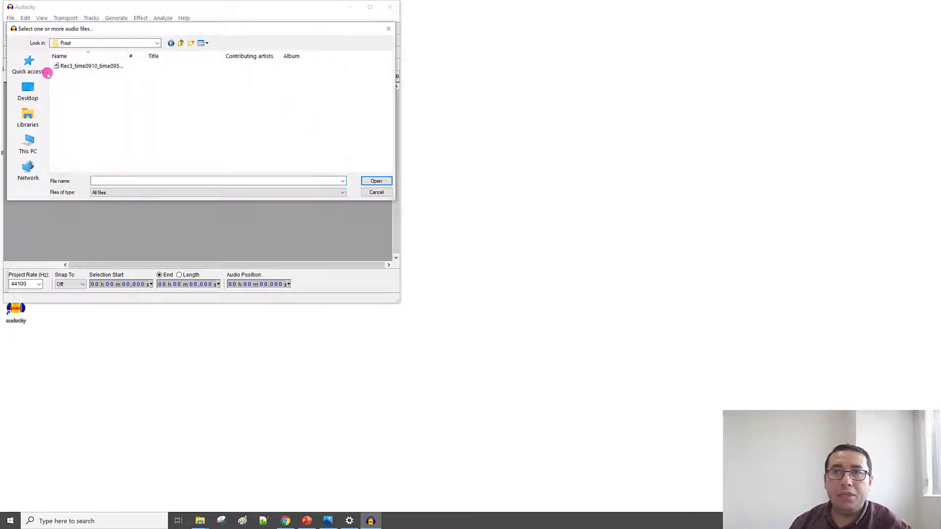
pyautogui.doubleClick(84, 65)
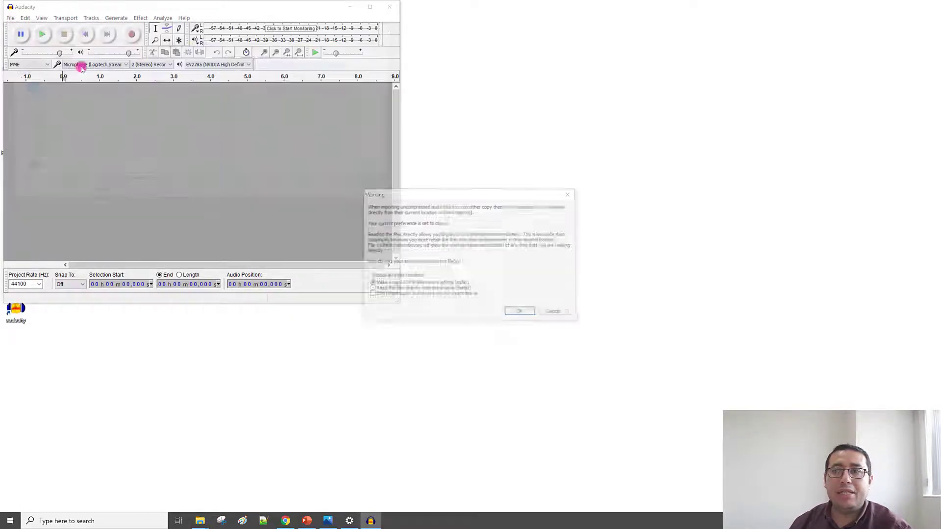
# Import a copy of Rec3, split the stereo track to mono and delete the first channel
pyautogui.click(519, 313)
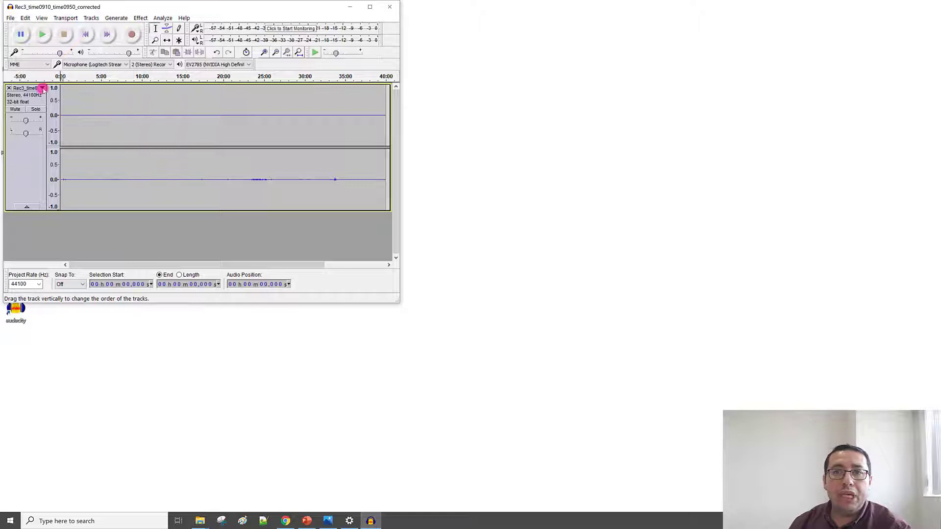
pyautogui.click(42, 88)
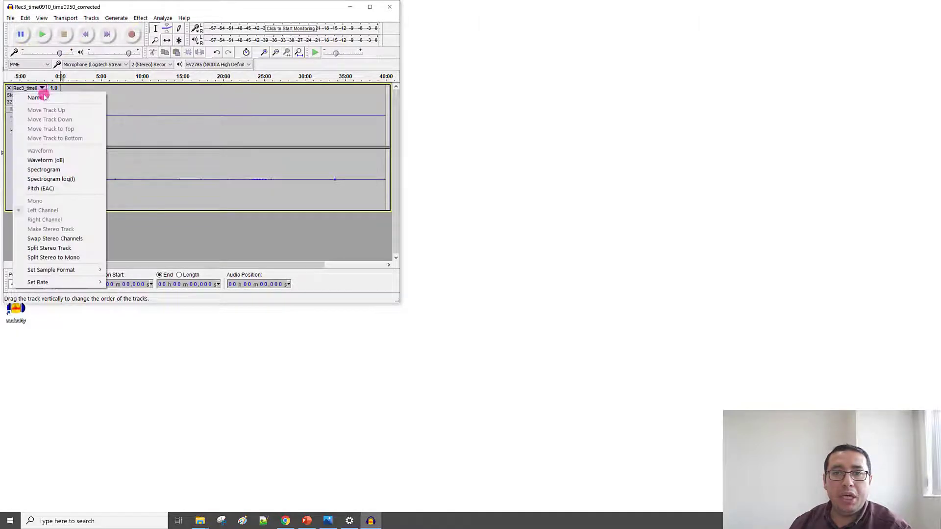
pyautogui.click(67, 259)
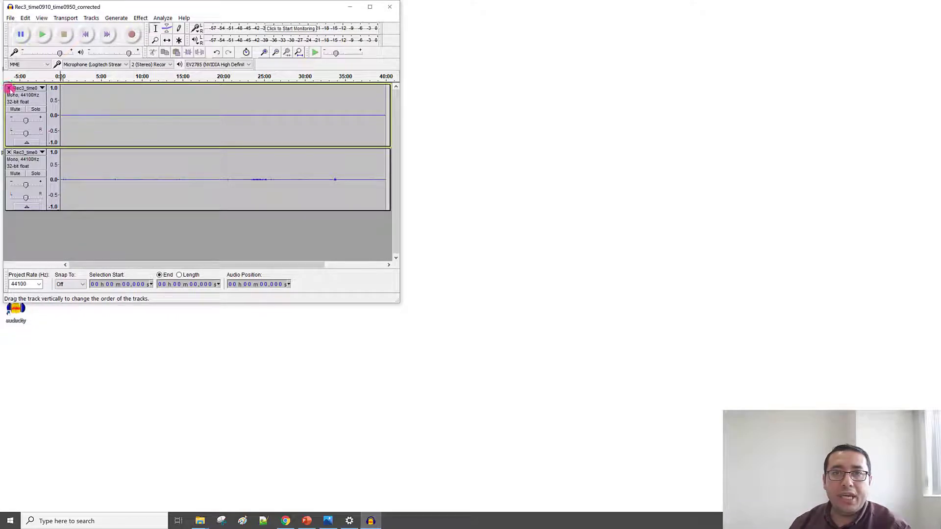
pyautogui.click(9, 88)
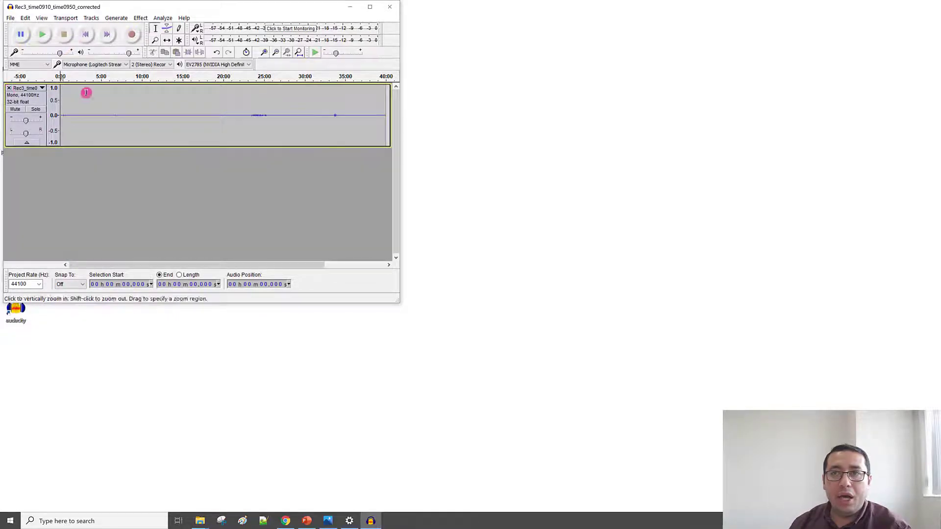
# Export the audio to Desktop > Praat, naming it Rec3_time0910_time0950_corrected_mono
pyautogui.click(11, 18)
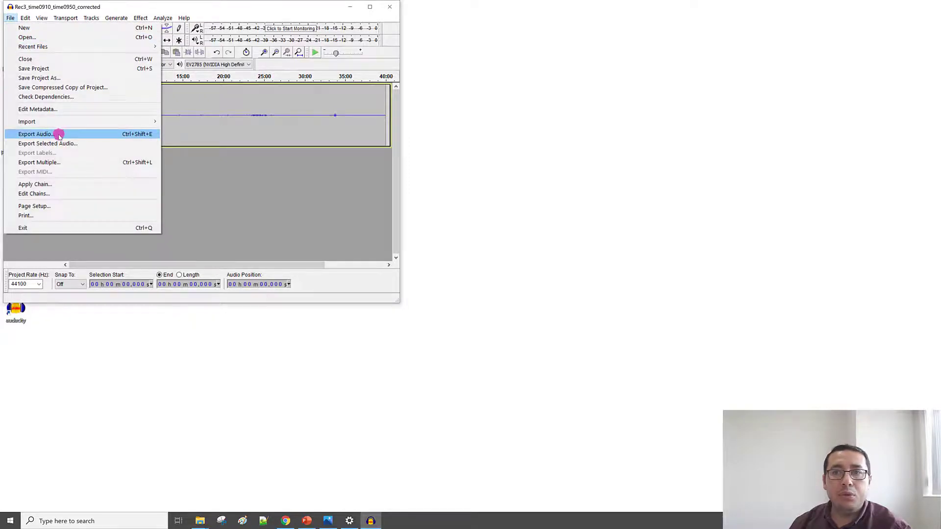
pyautogui.click(59, 134)
pyautogui.click(176, 170)
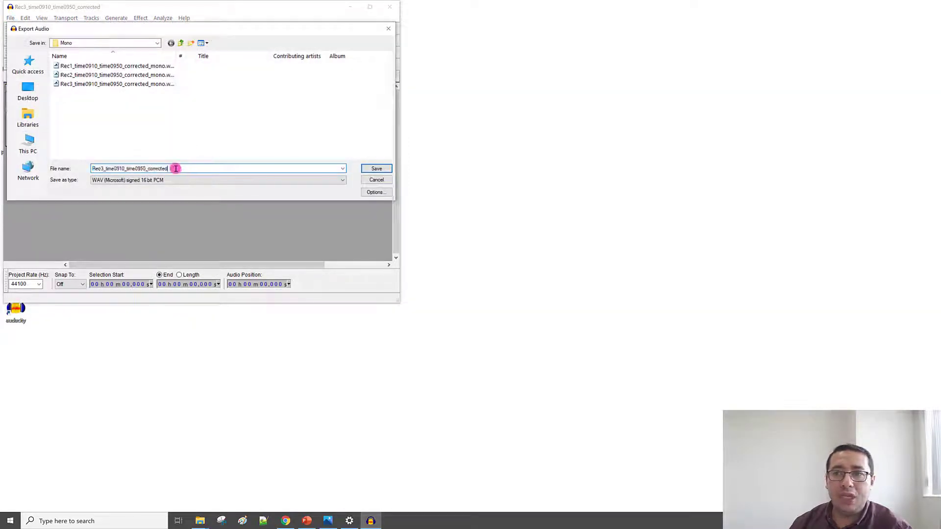
pyautogui.click(35, 97)
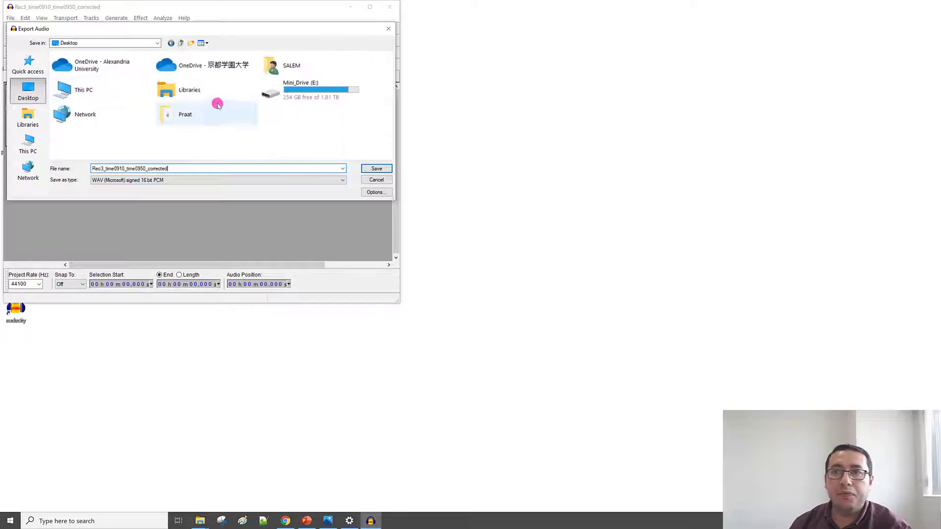
pyautogui.doubleClick(184, 113)
pyautogui.doubleClick(180, 168)
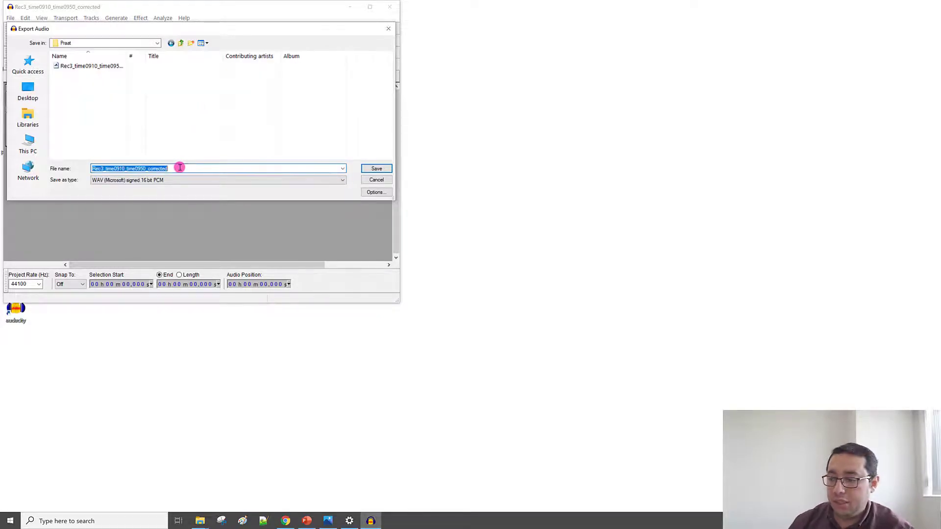
pyautogui.click(180, 167)
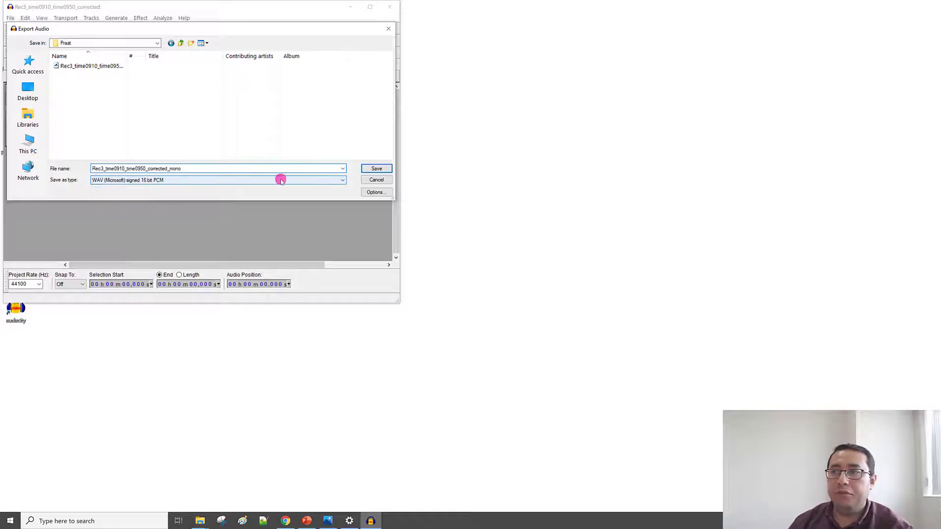
# Save the WAV with empty metadata and quit Audacity without saving the project
pyautogui.click(376, 168)
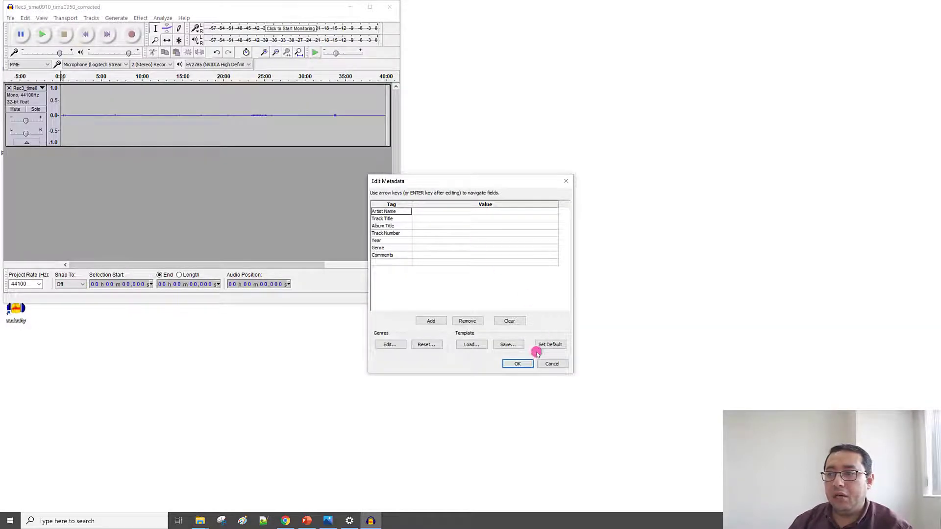
pyautogui.click(526, 362)
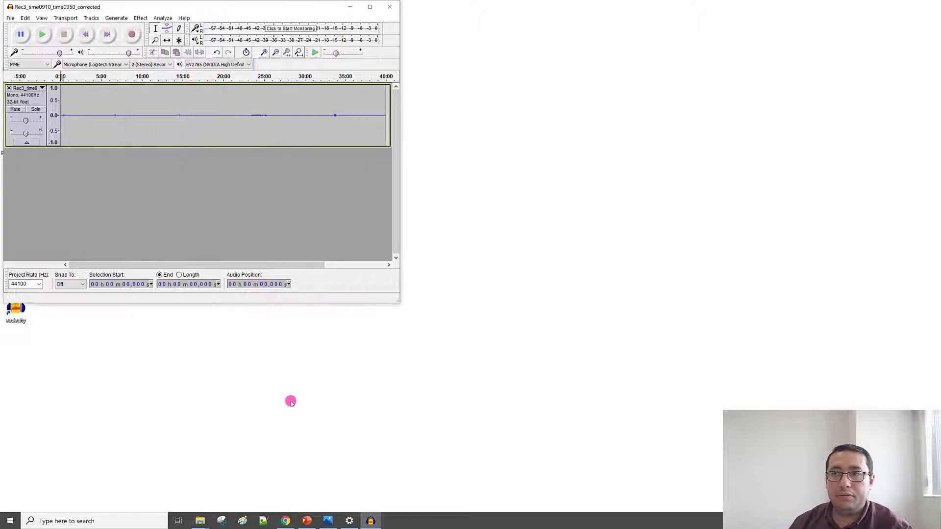
pyautogui.click(392, 5)
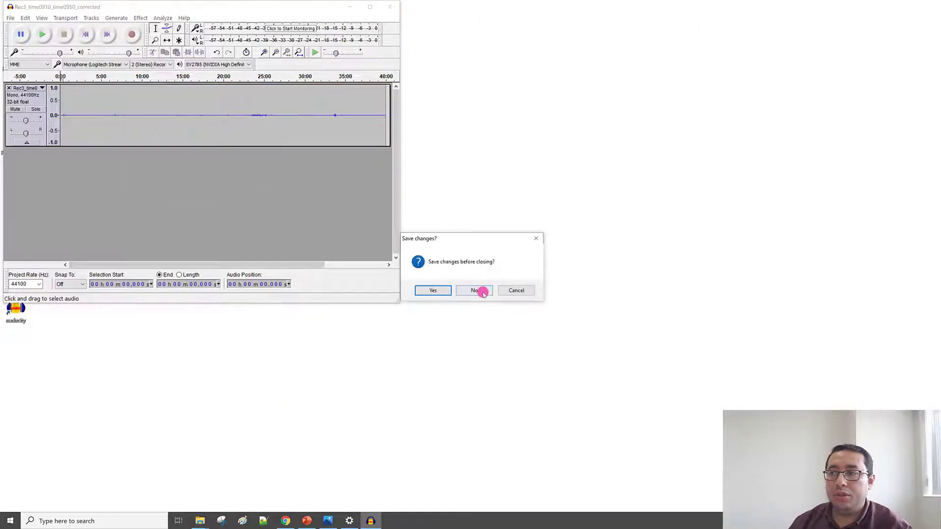
pyautogui.click(481, 292)
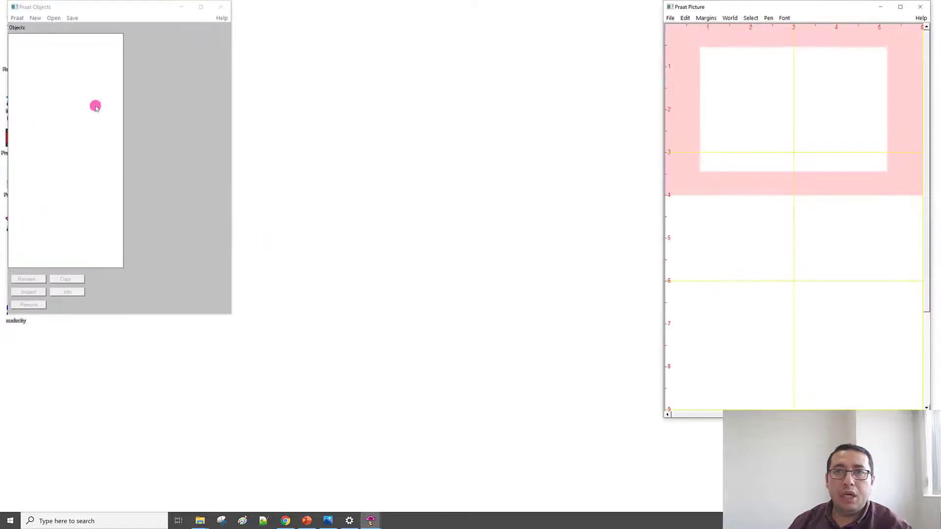
# Open Rec3_time0910_time0950_corrected_mono.wav from Desktop > Praat as a long sound file
pyautogui.click(53, 19)
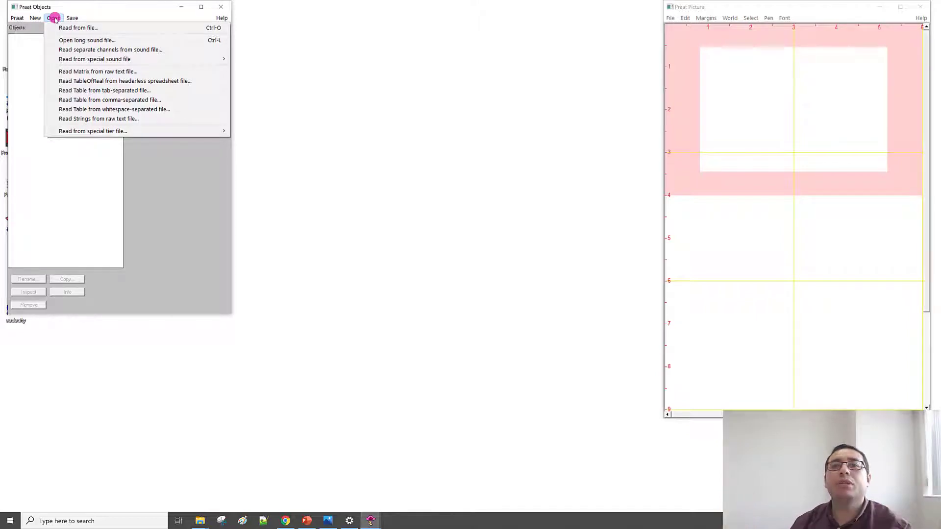
pyautogui.click(70, 40)
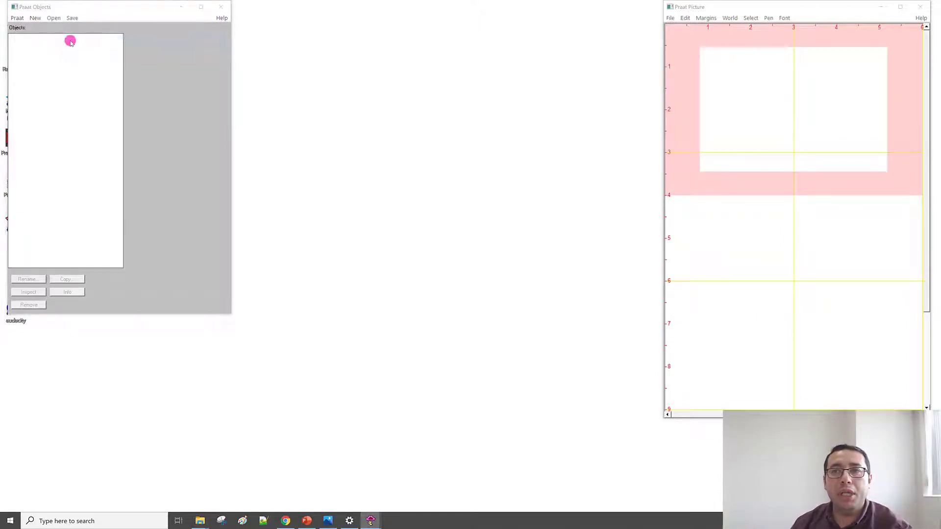
pyautogui.doubleClick(137, 77)
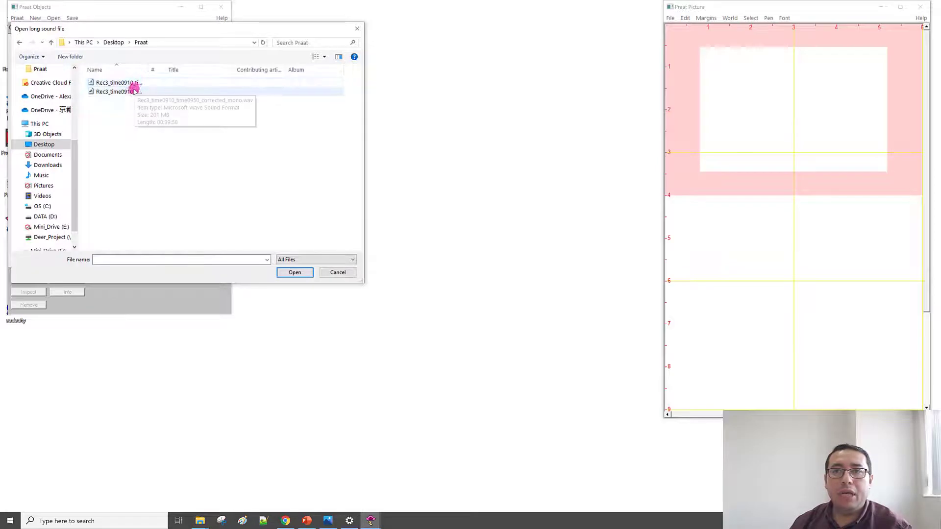
pyautogui.doubleClick(148, 69)
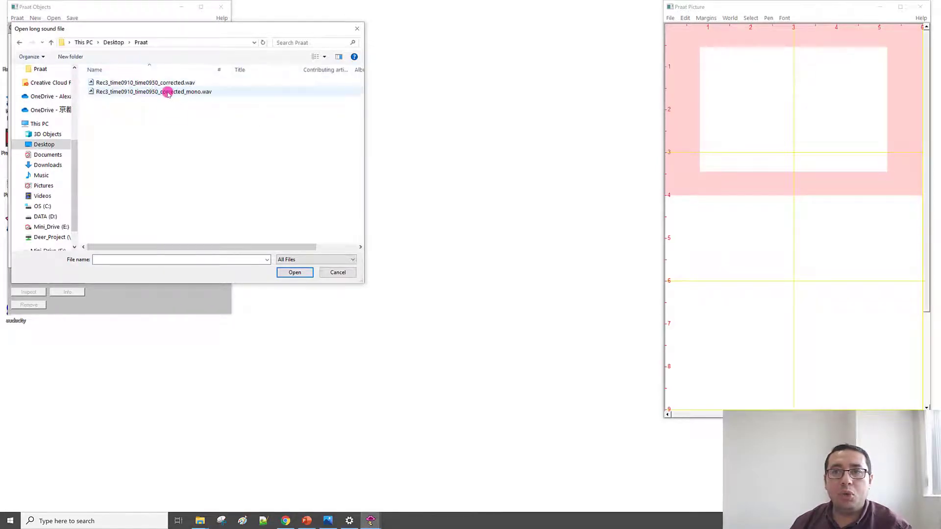
pyautogui.doubleClick(168, 92)
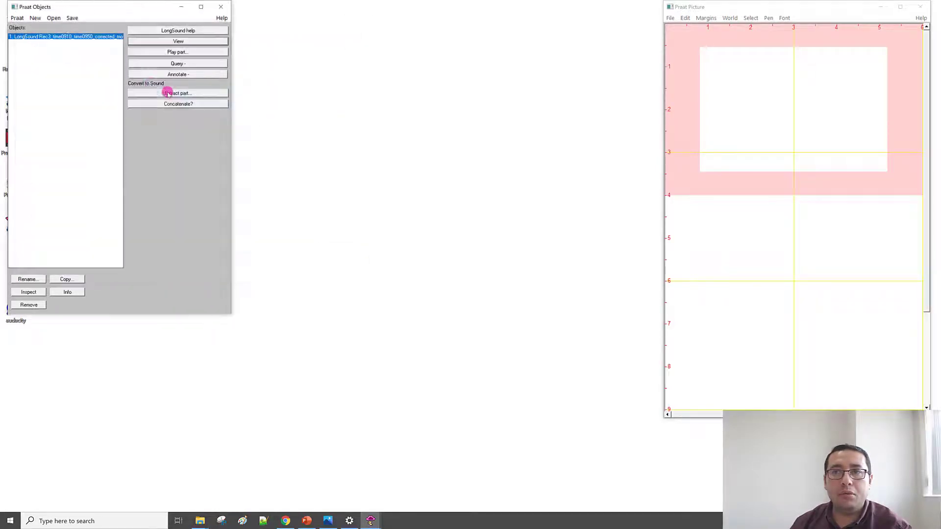
# Open the LongSound in its editor and move the editor window to the left
pyautogui.click(161, 43)
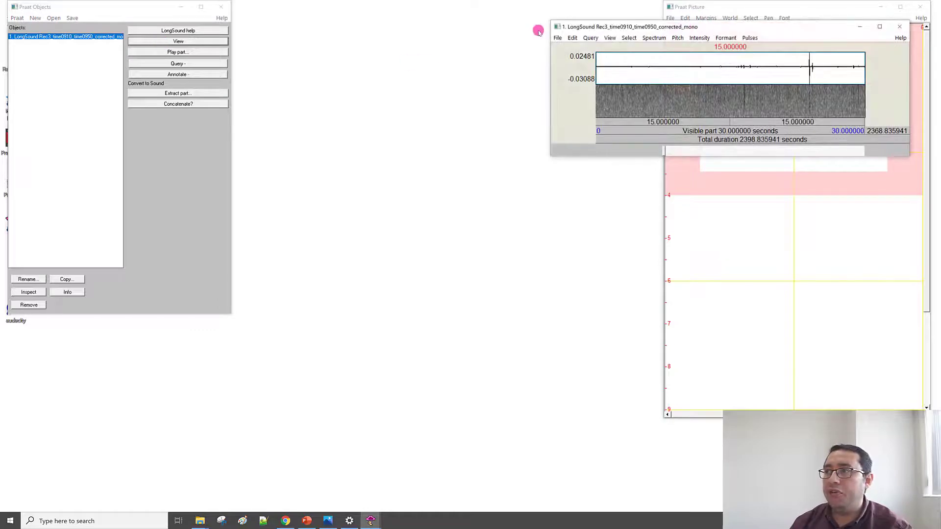
pyautogui.click(709, 30)
pyautogui.moveTo(759, 25); pyautogui.dragTo(478, 22)
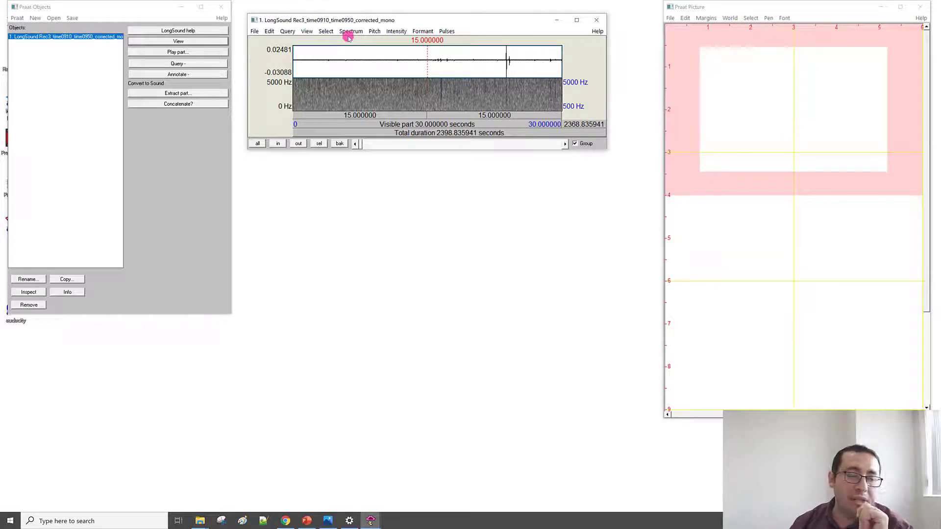
# Select 1554 to 1557 s and zoom the editor view to that selection
pyautogui.click(326, 31)
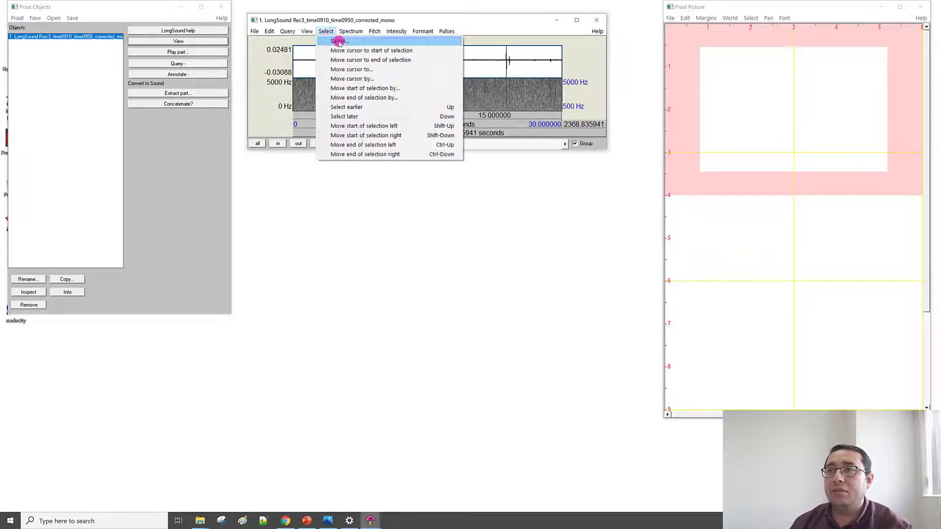
pyautogui.click(339, 42)
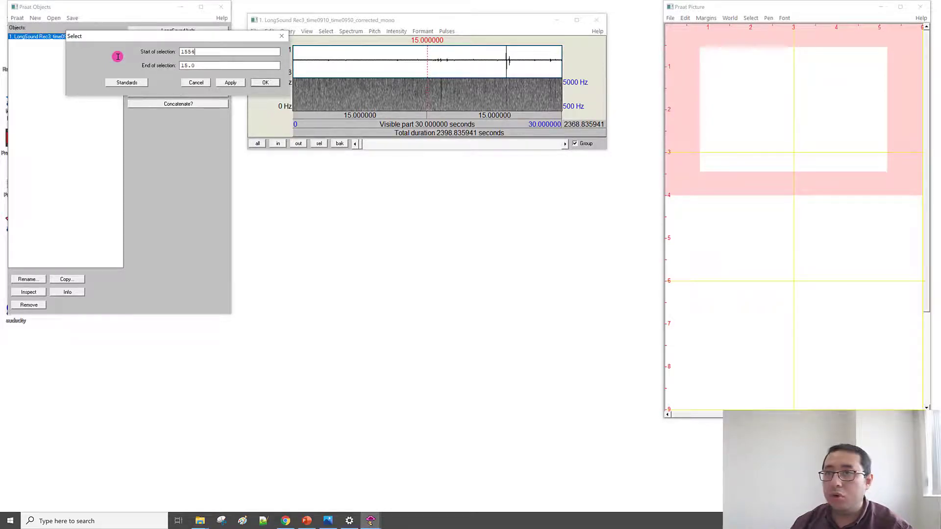
pyautogui.moveTo(196, 66); pyautogui.dragTo(125, 70)
pyautogui.write('1')
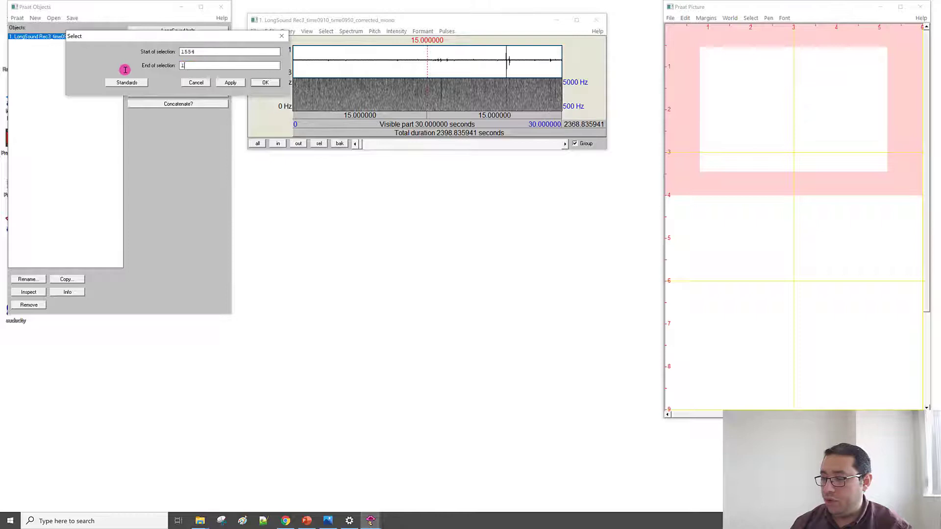
pyautogui.write('557')
pyautogui.click(234, 83)
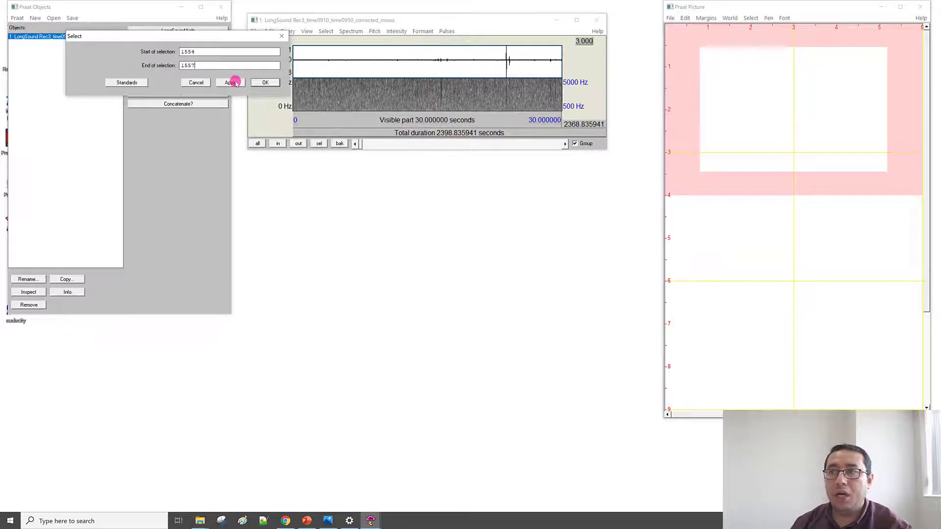
pyautogui.click(265, 83)
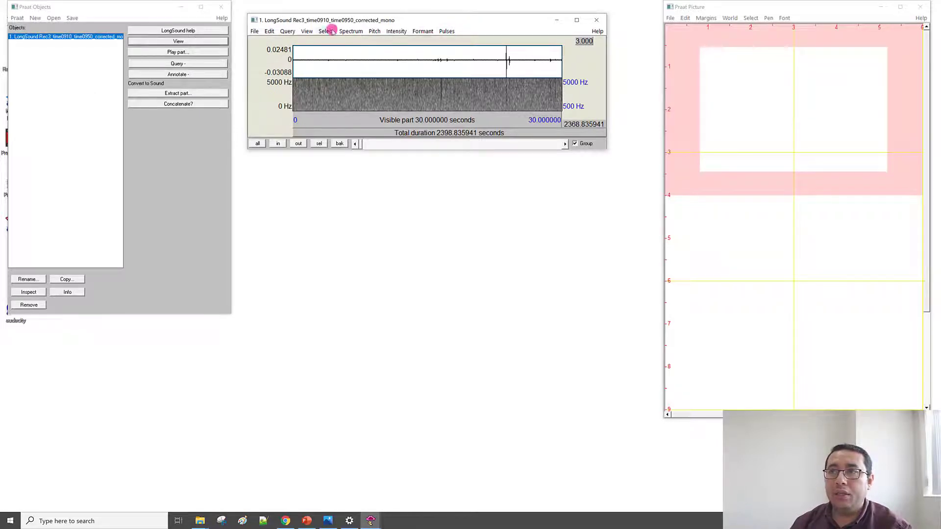
pyautogui.click(309, 31)
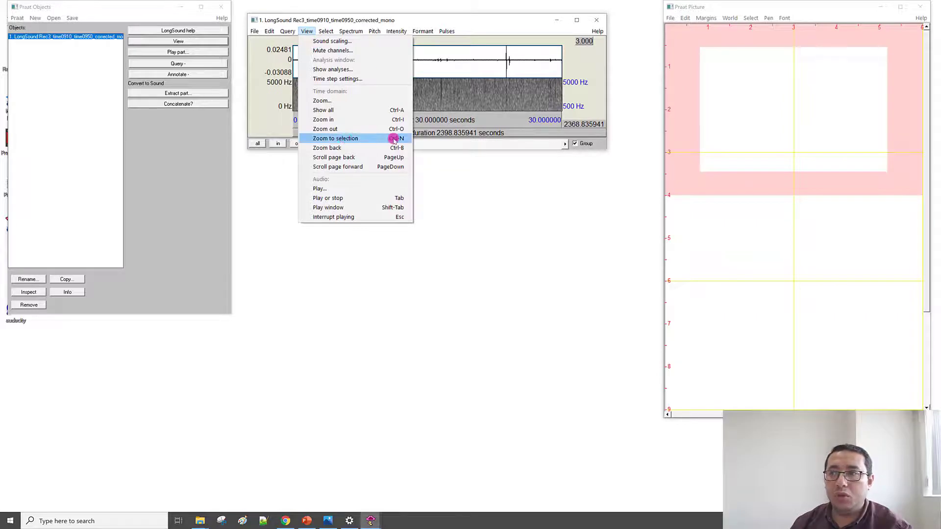
pyautogui.click(362, 139)
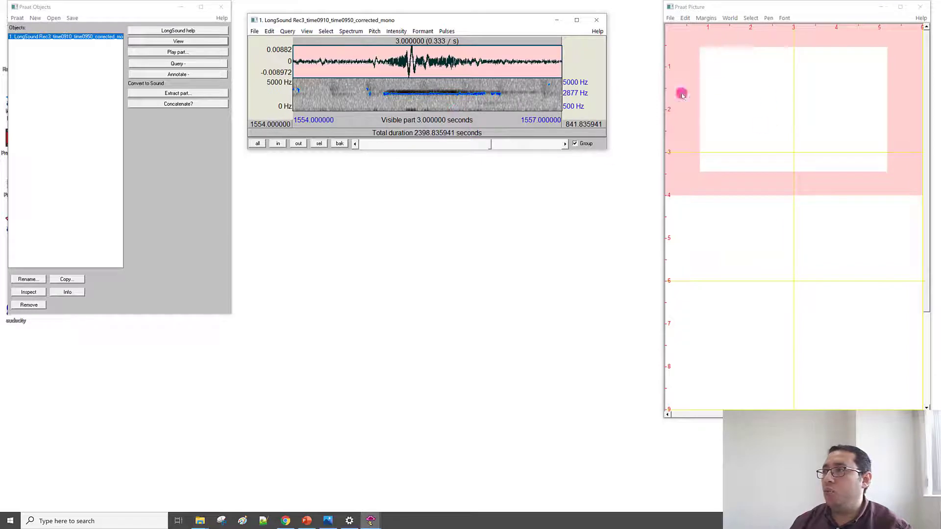
# Widen the Picture window, shift the editor aside, and mark a roughly 7 × 3 inch viewport across the top
pyautogui.moveTo(664, 101); pyautogui.dragTo(609, 101)
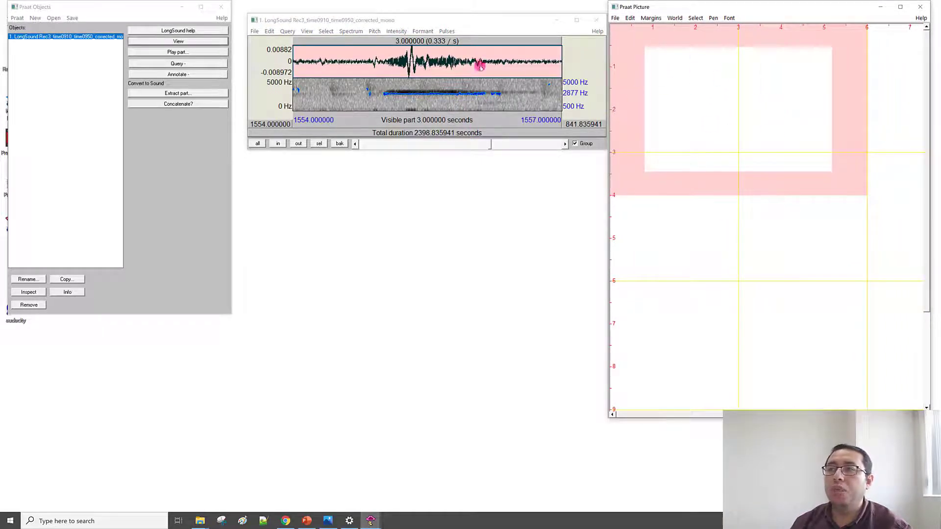
pyautogui.moveTo(371, 21)
pyautogui.mouseDown()
pyautogui.moveTo(343, 19)
pyautogui.moveTo(359, 21)
pyautogui.mouseUp()
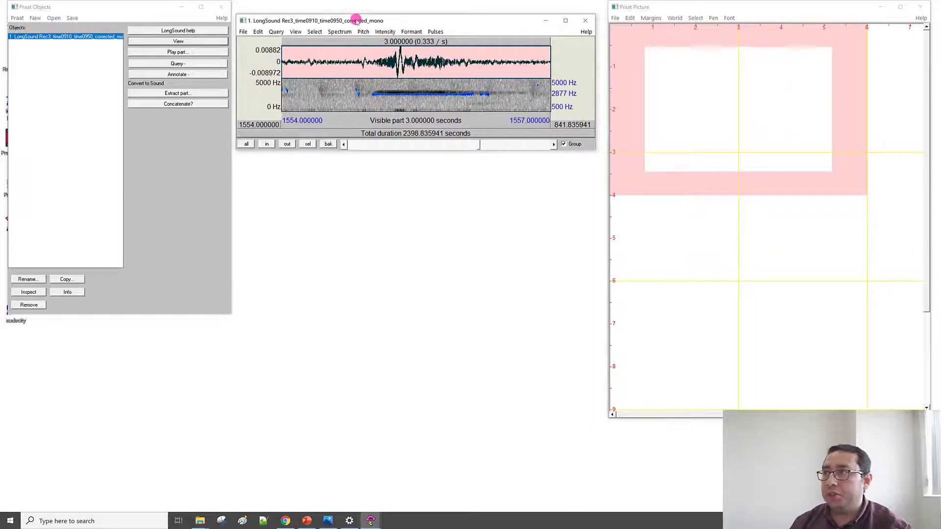
pyautogui.click(660, 55)
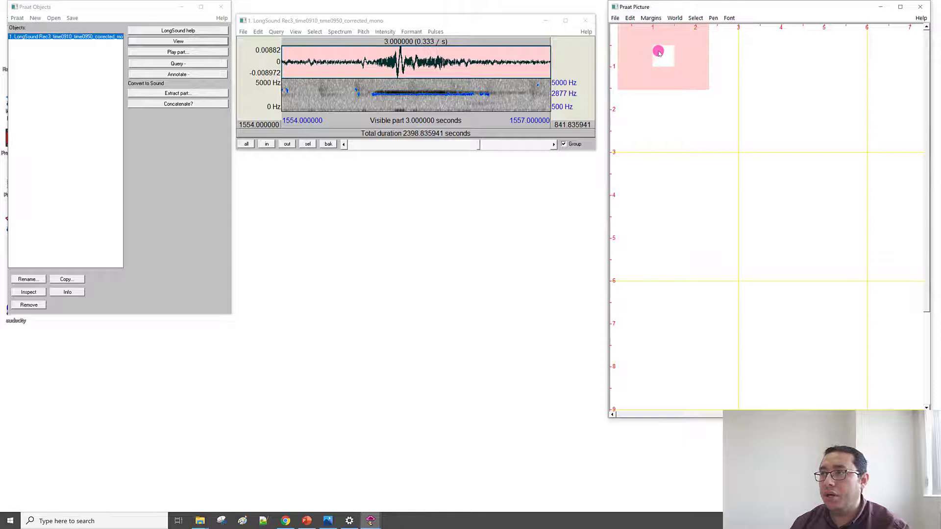
pyautogui.moveTo(659, 53); pyautogui.dragTo(854, 102)
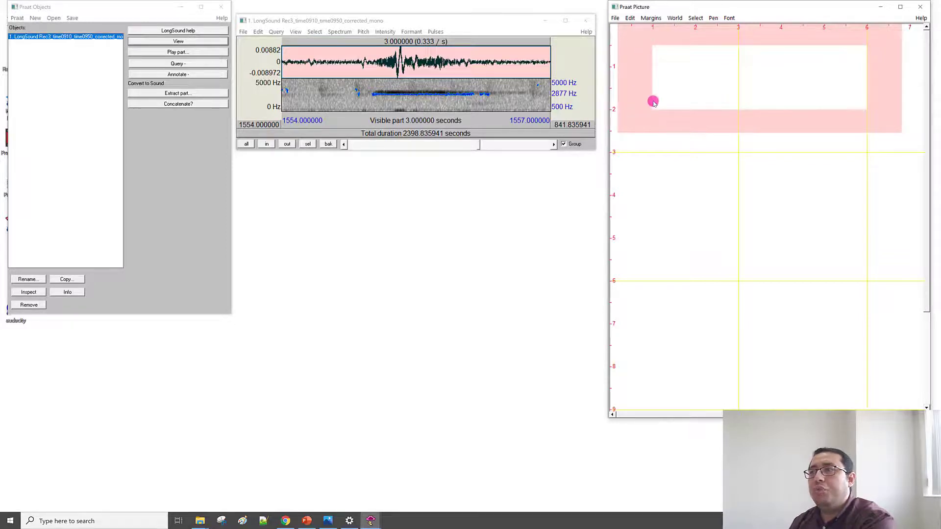
pyautogui.moveTo(655, 49); pyautogui.dragTo(860, 128)
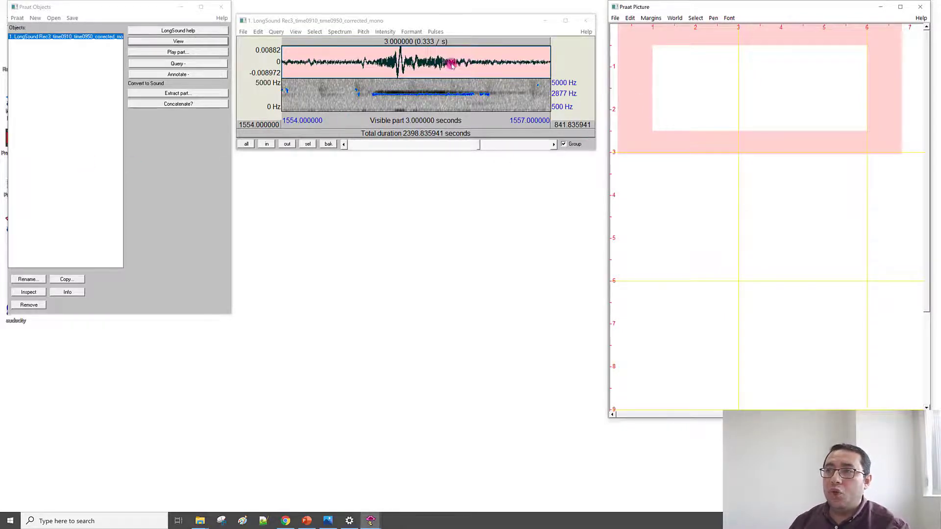
# Draw the visible 1554–1557 s waveform with the sound's name written far above the plot
pyautogui.click(243, 32)
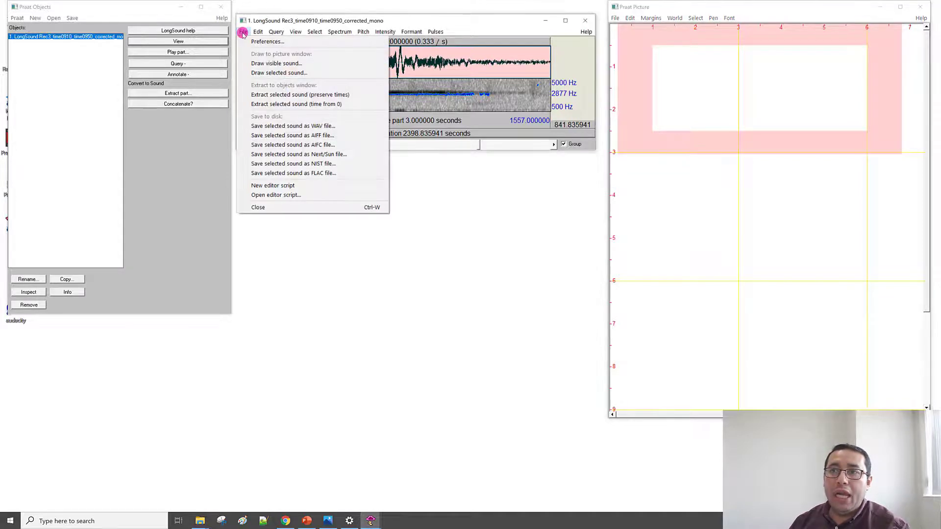
pyautogui.click(260, 63)
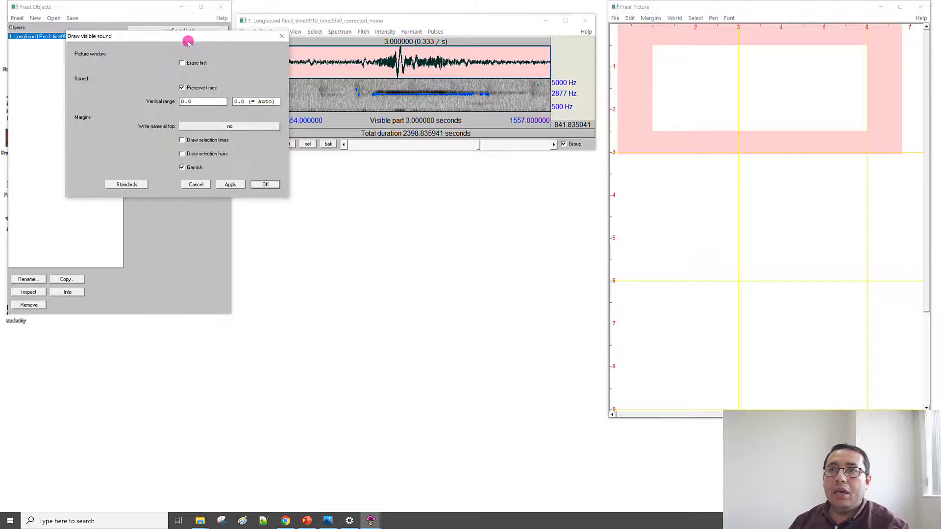
pyautogui.moveTo(186, 39)
pyautogui.mouseDown()
pyautogui.moveTo(409, 145)
pyautogui.moveTo(410, 178)
pyautogui.mouseUp()
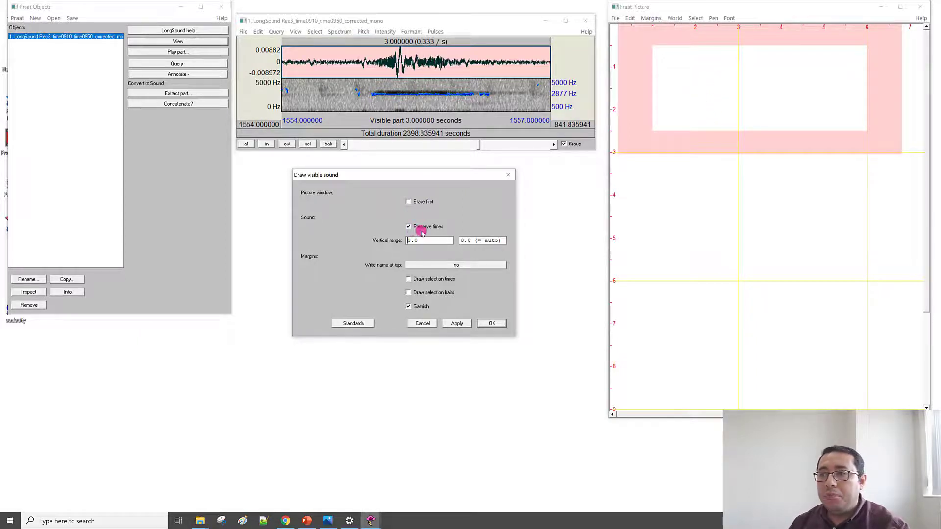
pyautogui.click(439, 267)
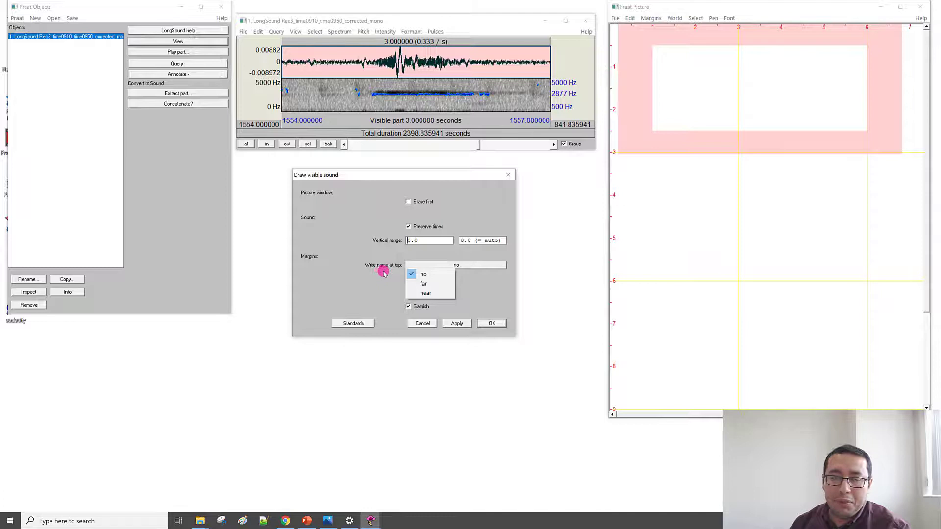
pyautogui.click(429, 284)
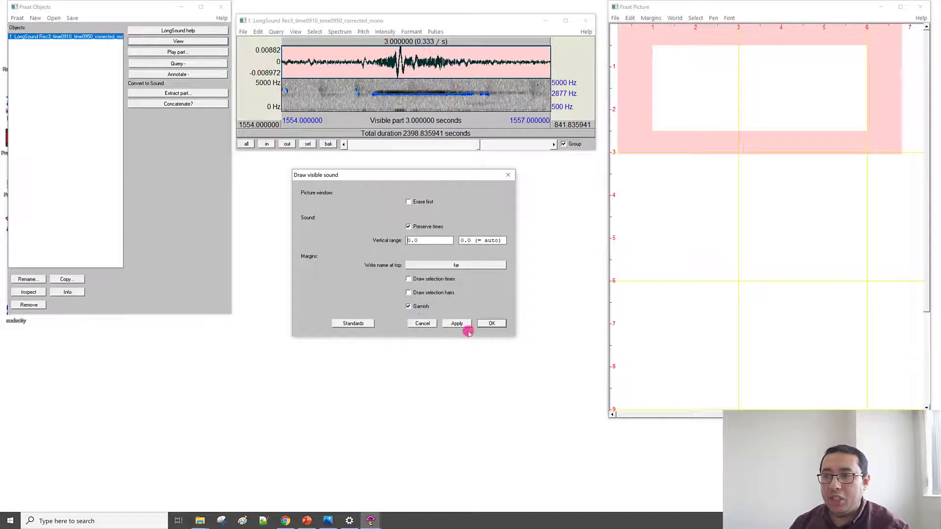
pyautogui.click(455, 322)
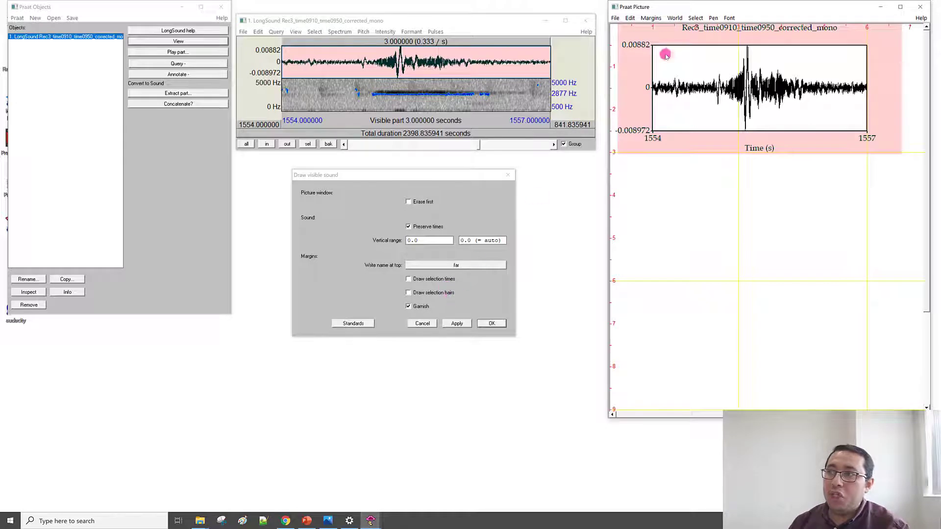
# Undo the waveform and redraw it with selection times shown
pyautogui.click(632, 19)
pyautogui.click(639, 28)
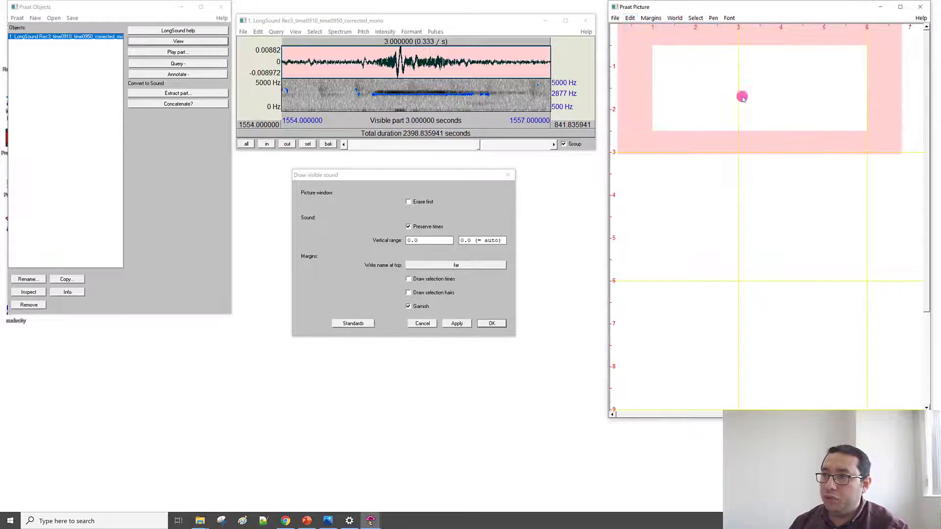
pyautogui.click(425, 279)
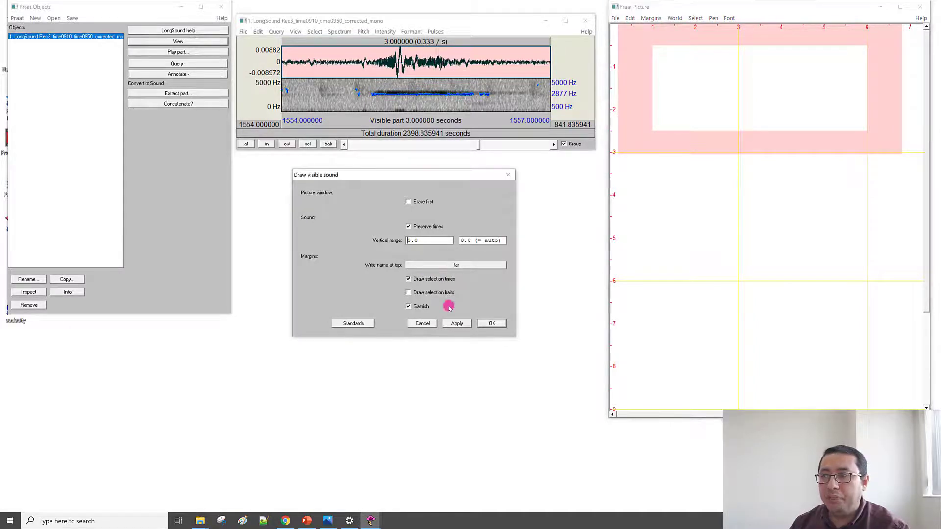
pyautogui.click(456, 323)
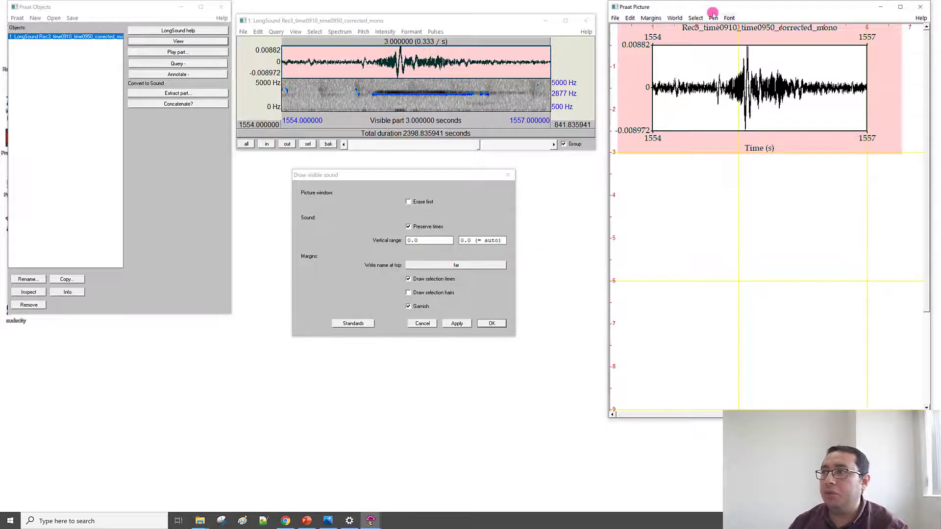
# Erase the picture, turn off selection times, test a drawing with selection hairs, then turn hairs off
pyautogui.click(632, 18)
pyautogui.click(642, 47)
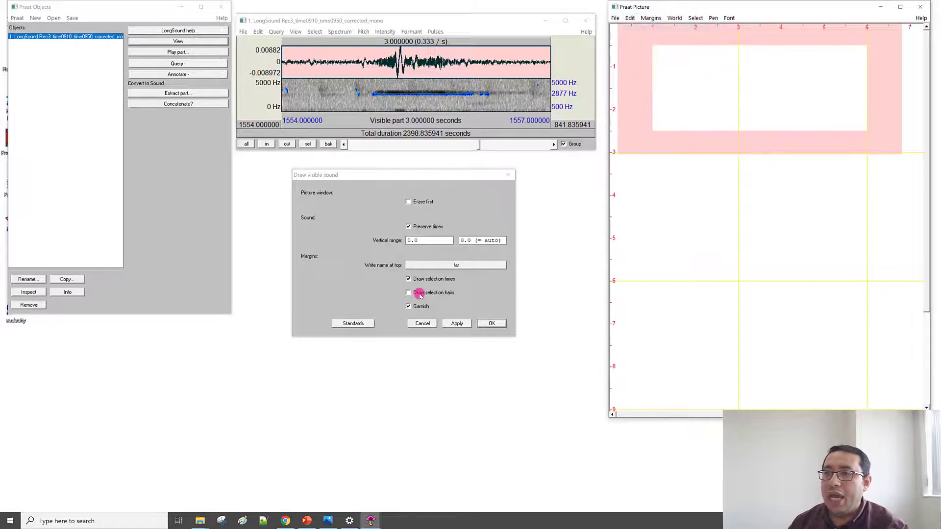
pyautogui.click(410, 279)
pyautogui.click(410, 278)
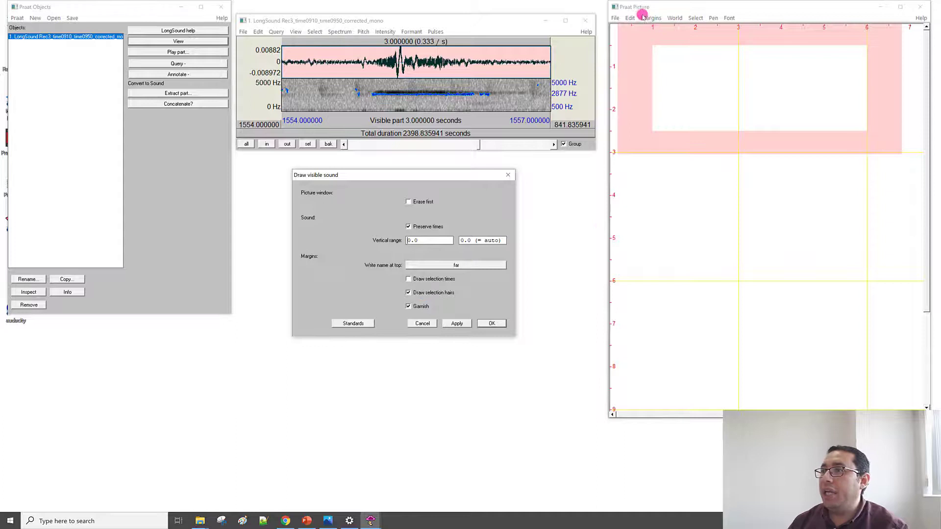
pyautogui.click(457, 323)
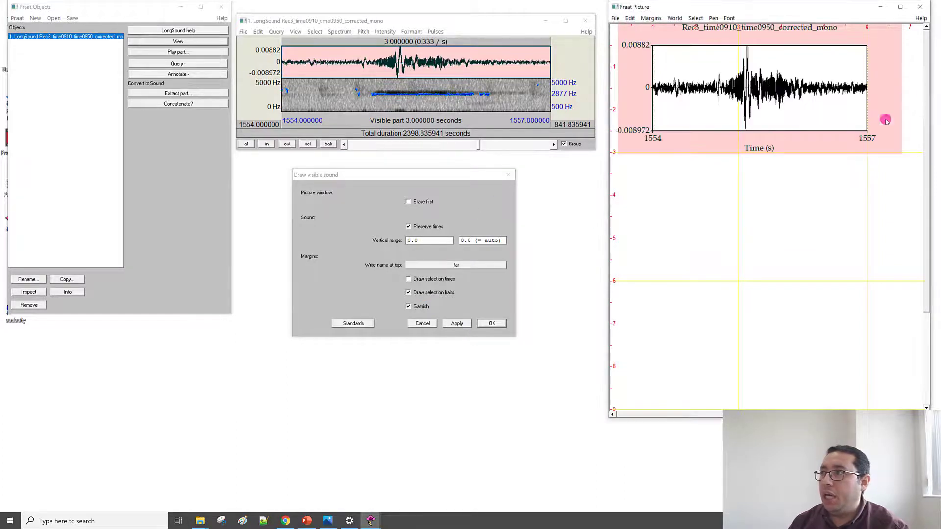
pyautogui.click(420, 294)
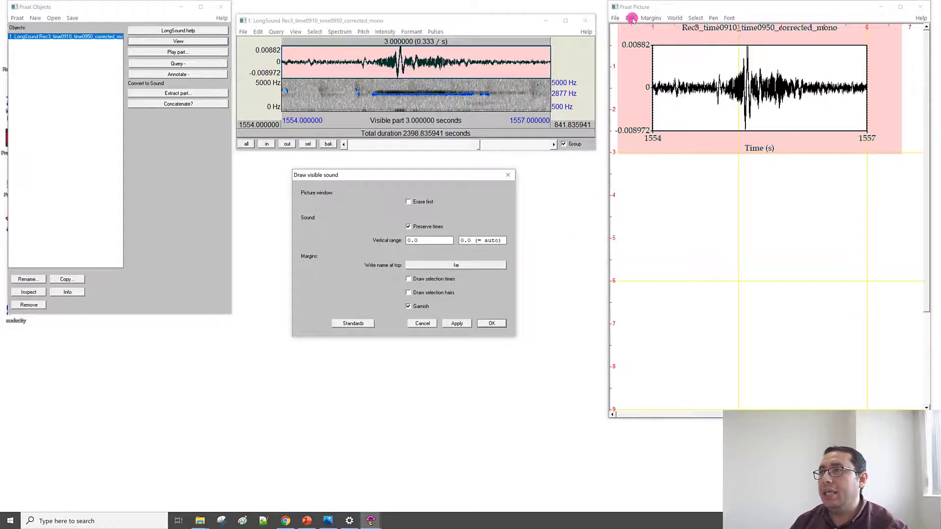
# Erase and redraw the waveform without selection marks and with its name written near the plot
pyautogui.click(631, 19)
pyautogui.click(640, 51)
pyautogui.click(457, 324)
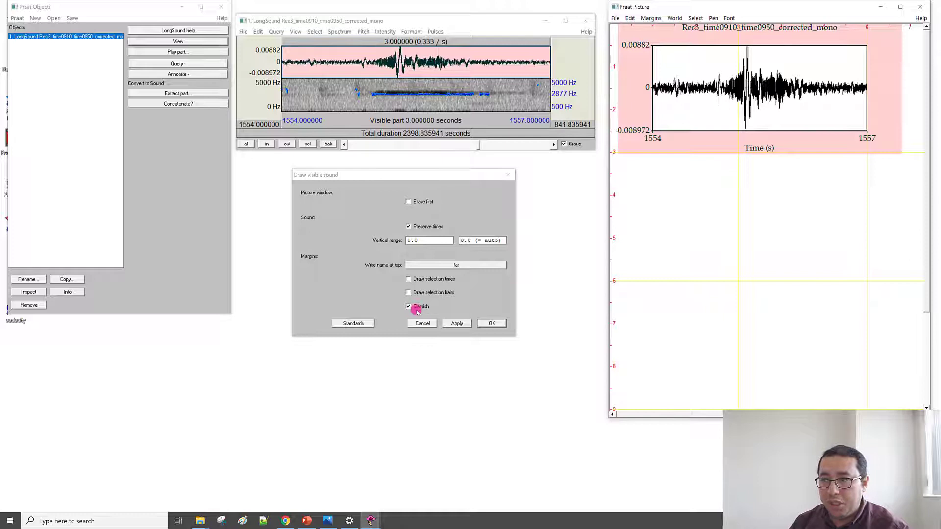
pyautogui.click(466, 268)
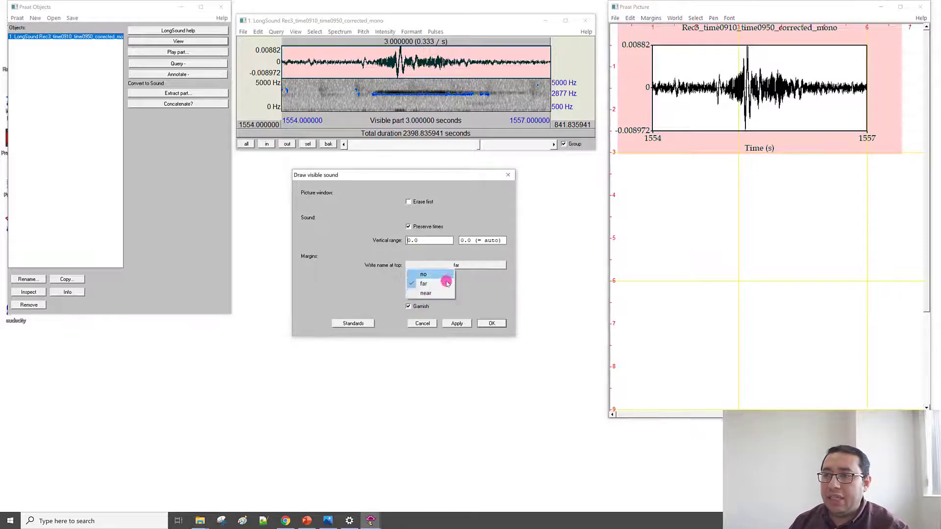
pyautogui.click(441, 293)
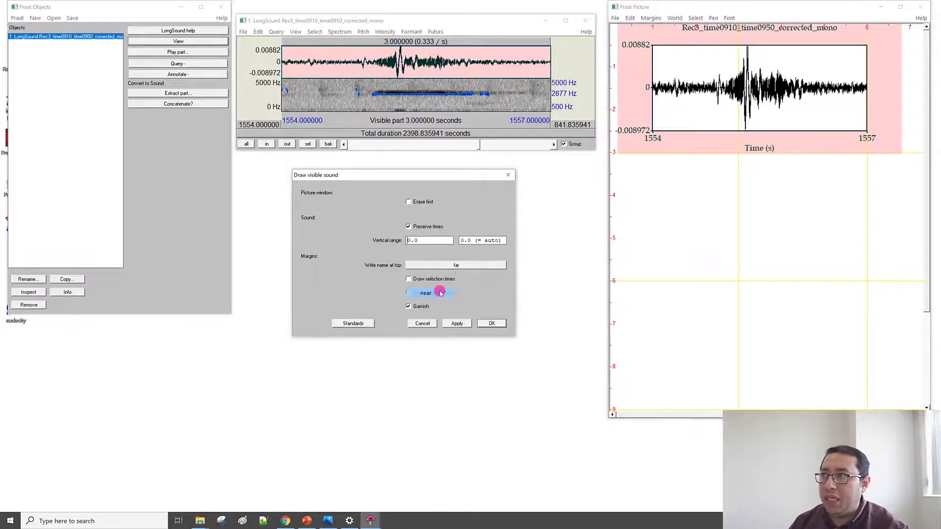
pyautogui.click(630, 18)
pyautogui.click(647, 51)
pyautogui.click(457, 324)
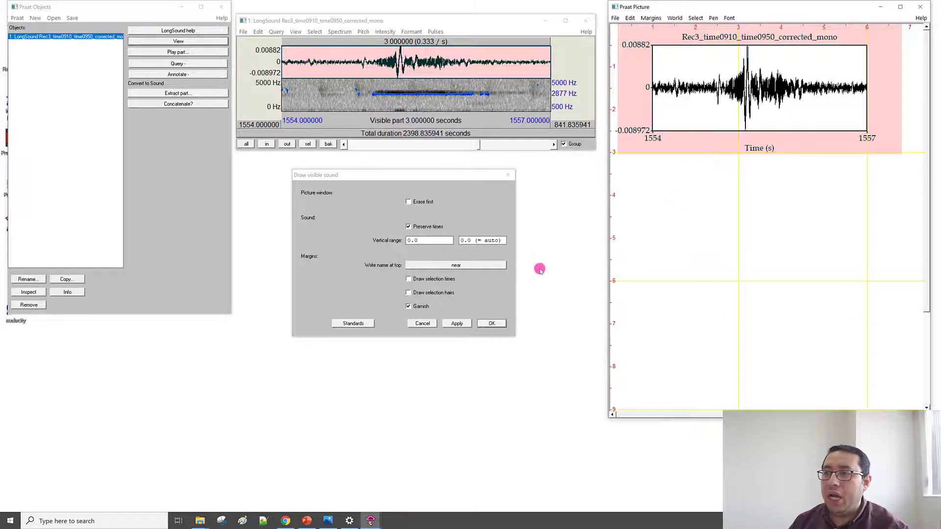
# Close the drawing settings and preview bottom-axis time marks every 1 s
pyautogui.click(492, 323)
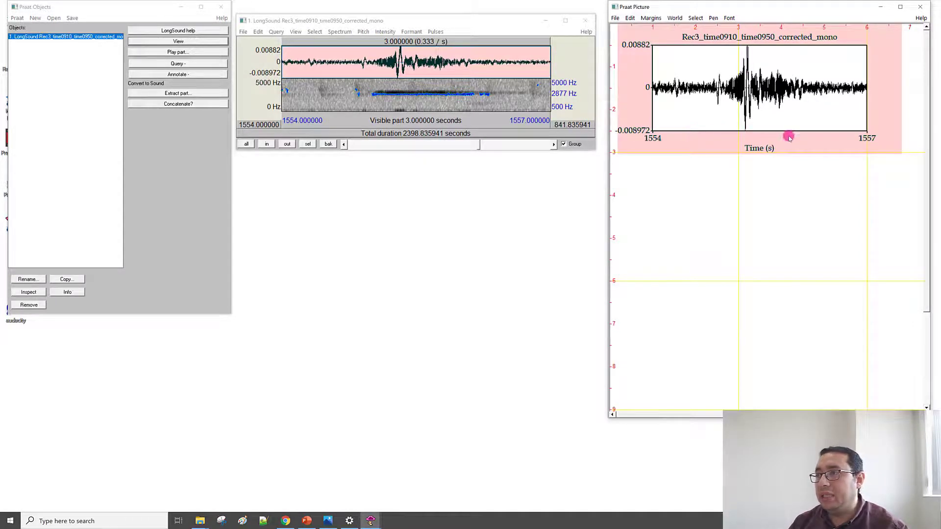
pyautogui.click(651, 18)
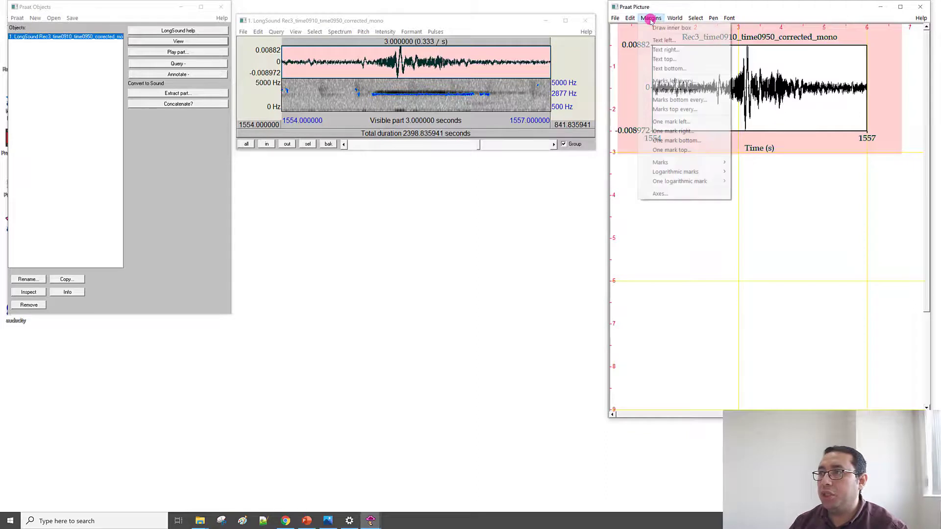
pyautogui.click(688, 99)
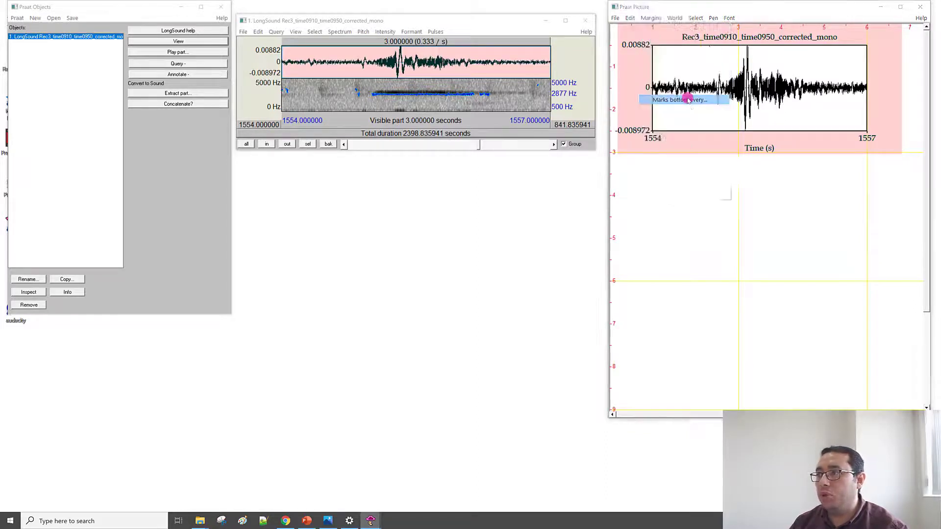
pyautogui.moveTo(190, 37); pyautogui.dragTo(466, 95)
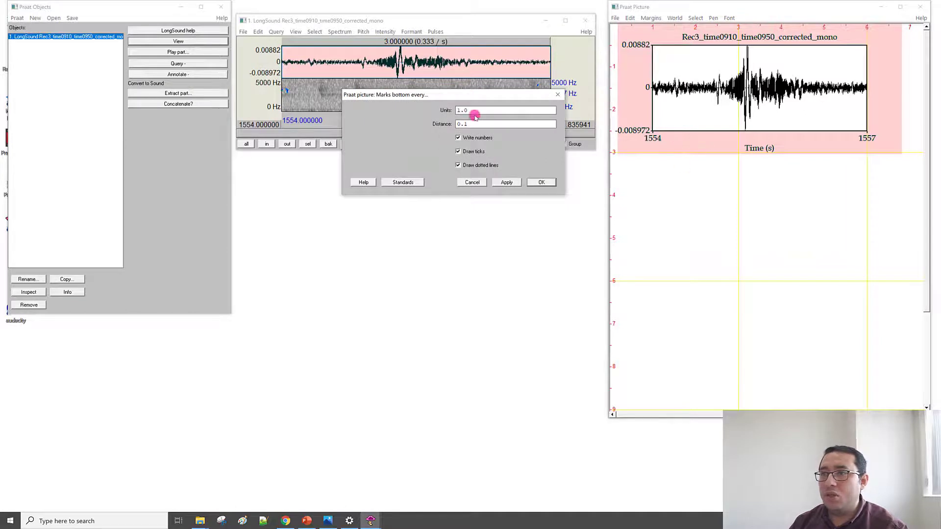
pyautogui.click(465, 112)
pyautogui.doubleClick(466, 124)
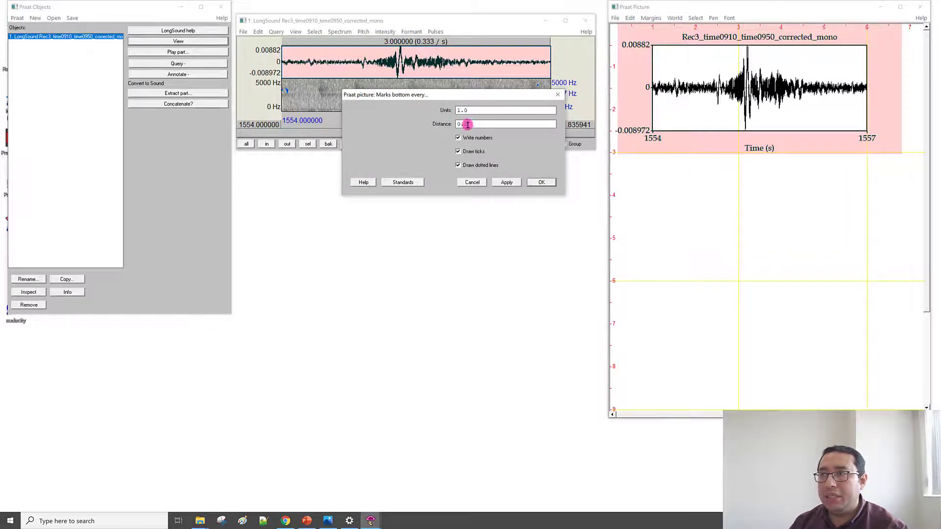
pyautogui.write('1')
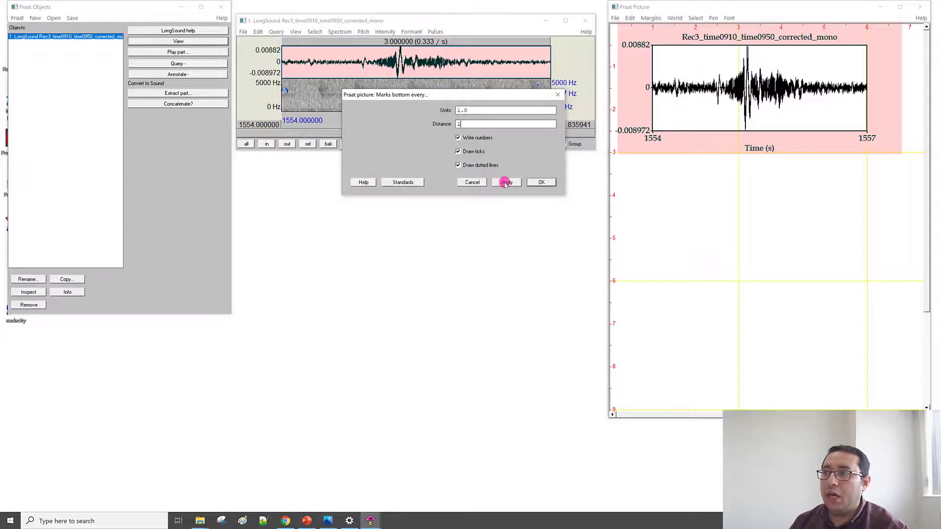
pyautogui.click(507, 182)
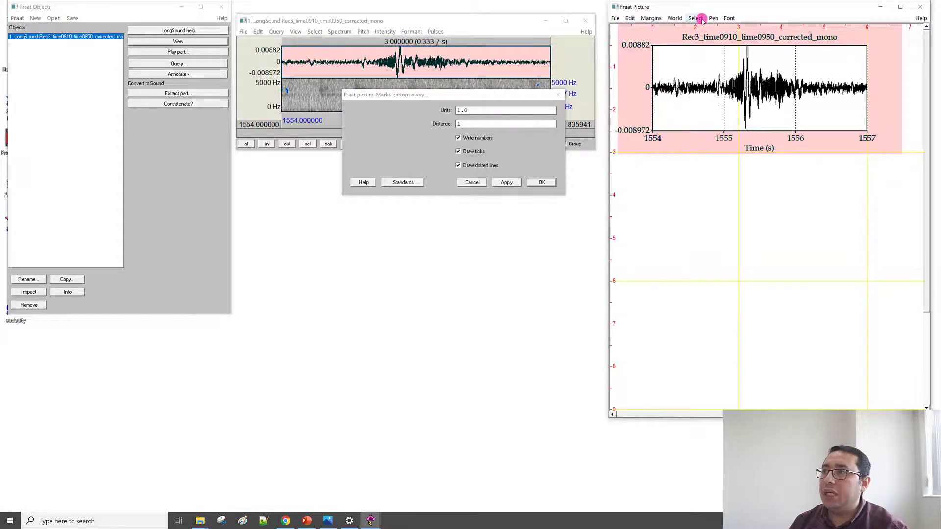
# Undo the 1 s marks and draw unnumbered dotted gridlines every 0.5 s along the time axis
pyautogui.click(630, 18)
pyautogui.click(635, 26)
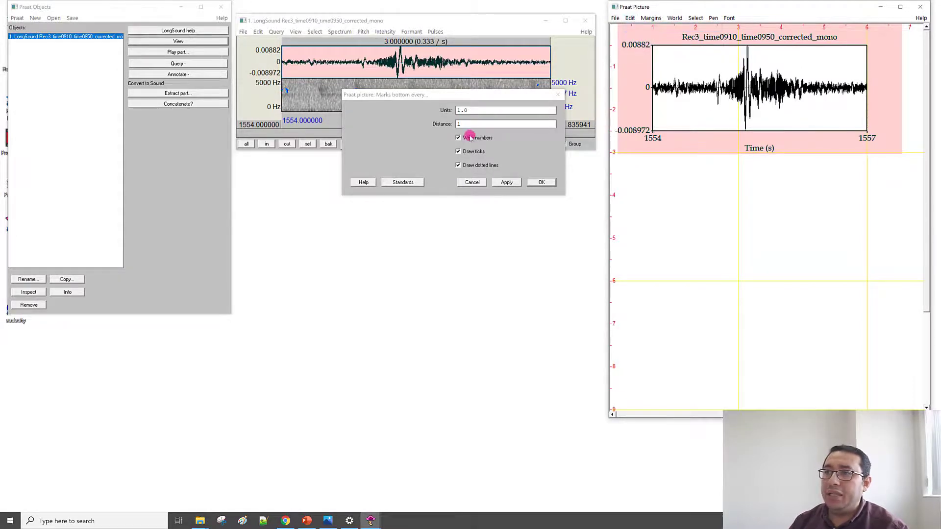
pyautogui.click(459, 138)
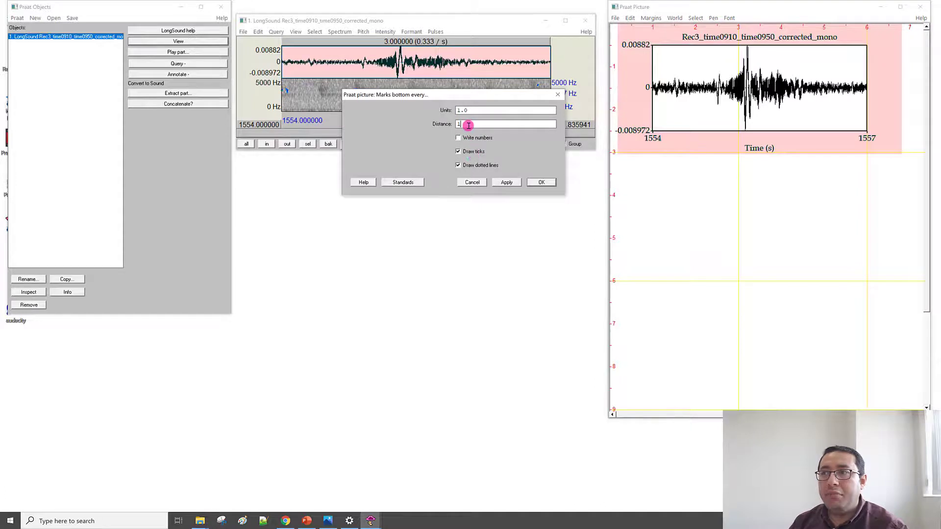
pyautogui.moveTo(467, 125); pyautogui.dragTo(441, 124)
pyautogui.write('0.5')
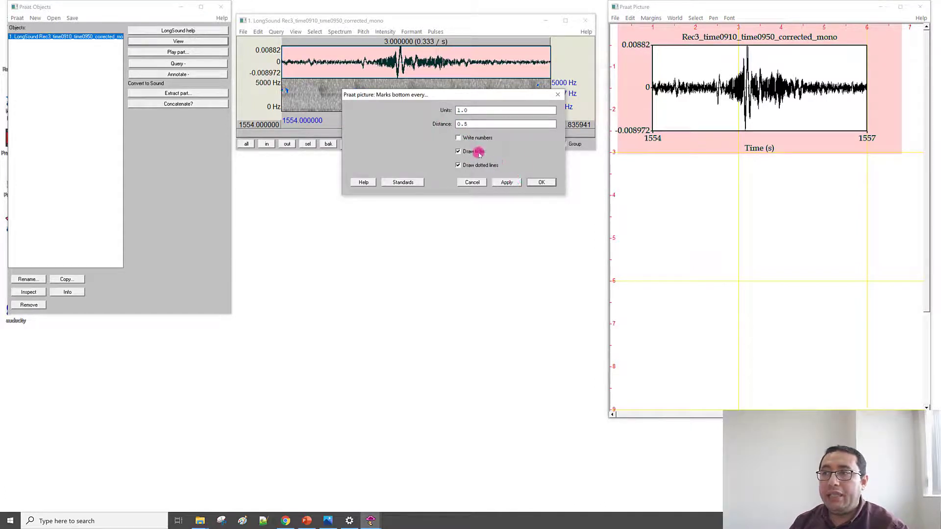
pyautogui.click(507, 183)
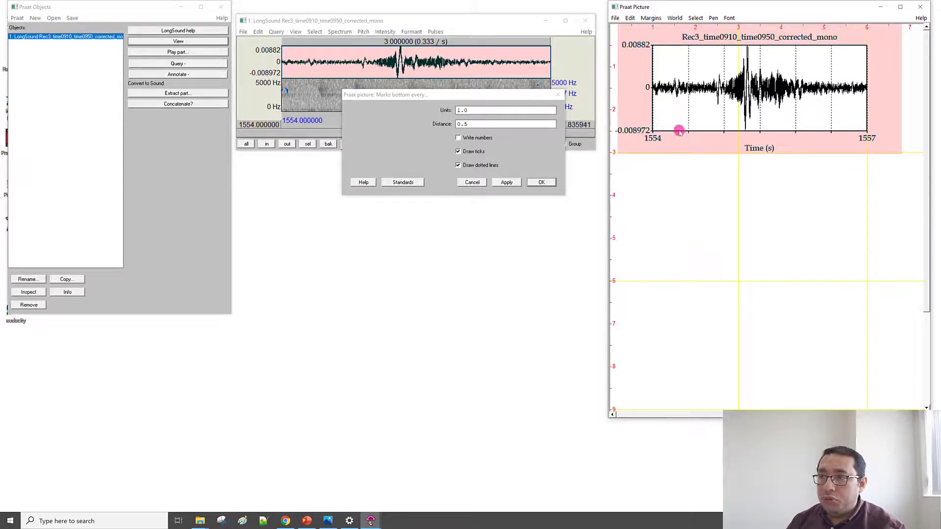
pyautogui.click(542, 182)
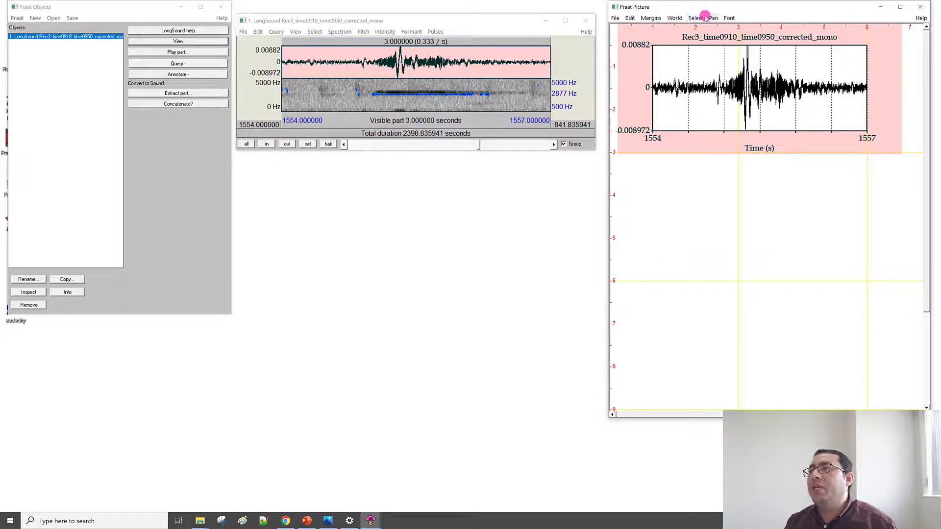
# Add unnumbered left-axis marks every 0.01 to the waveform, trying 0.1 first
pyautogui.click(652, 17)
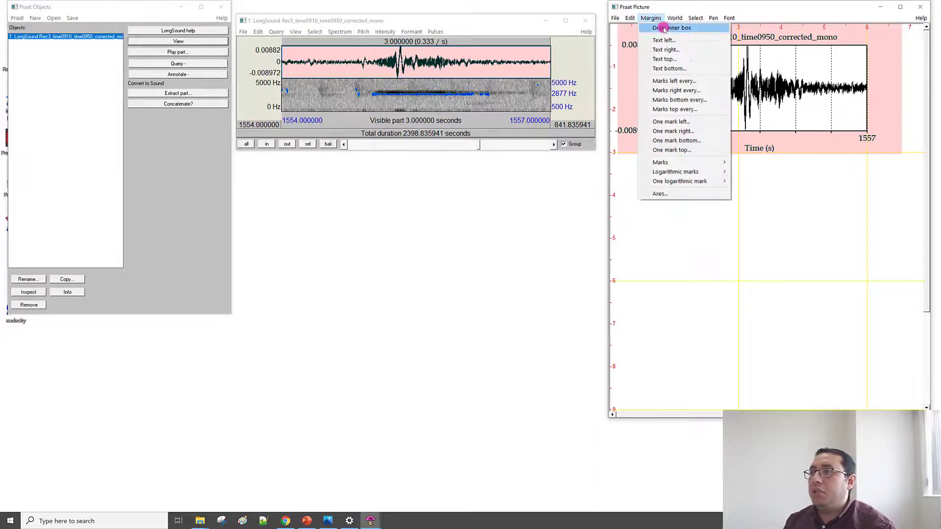
pyautogui.click(689, 81)
pyautogui.moveTo(229, 39); pyautogui.dragTo(460, 161)
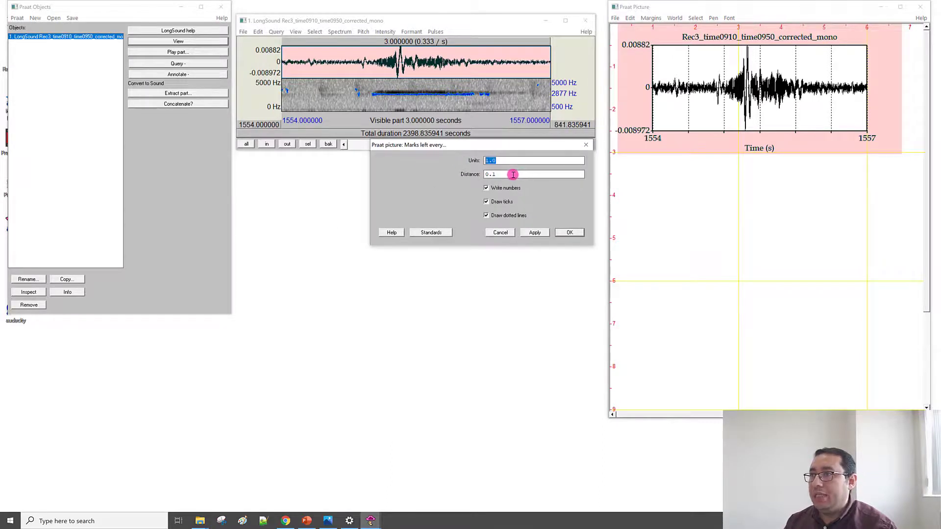
pyautogui.moveTo(512, 175); pyautogui.dragTo(448, 175)
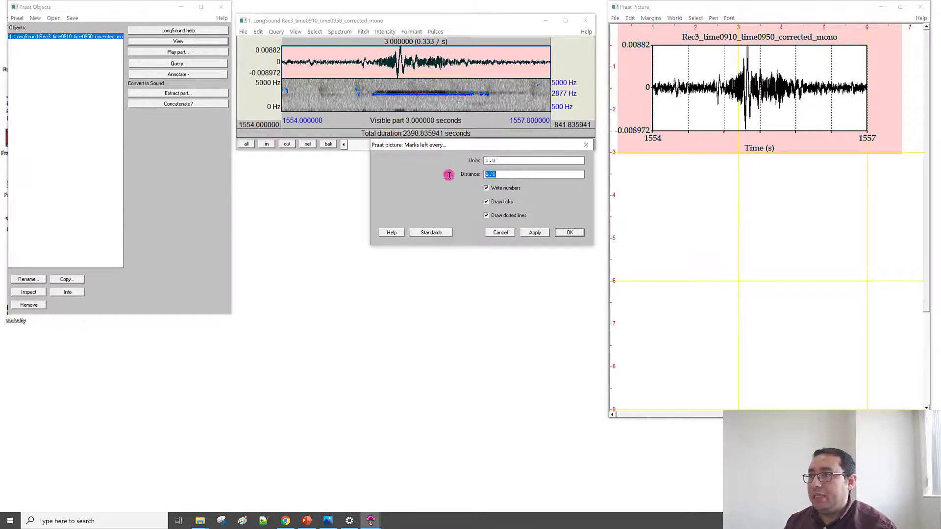
pyautogui.click(507, 189)
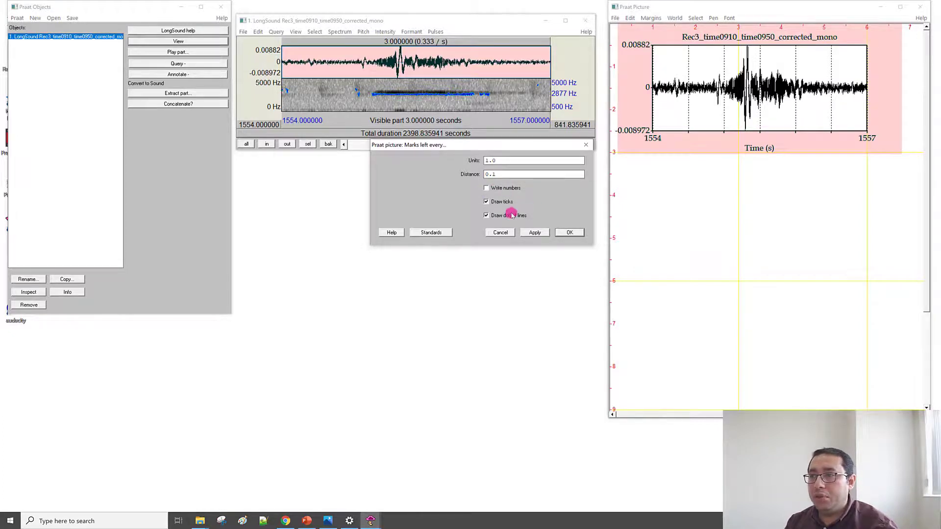
pyautogui.click(535, 233)
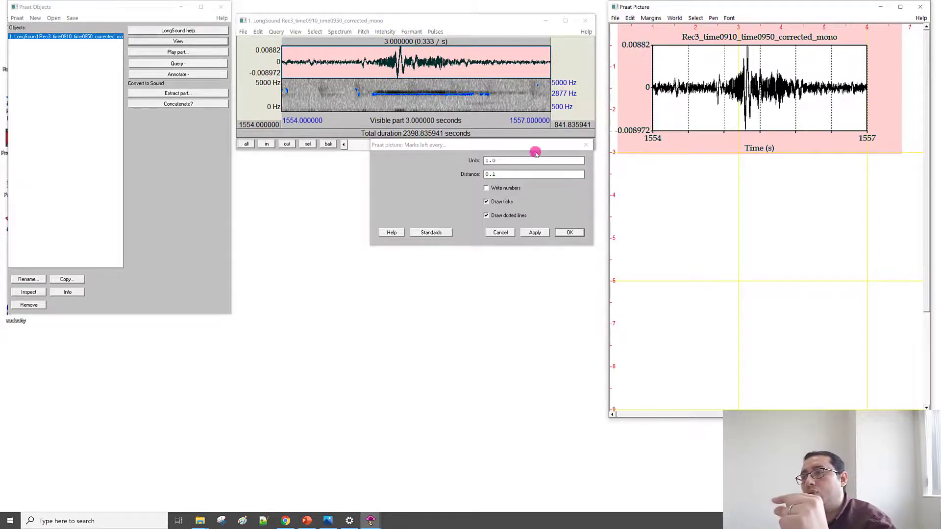
pyautogui.click(493, 174)
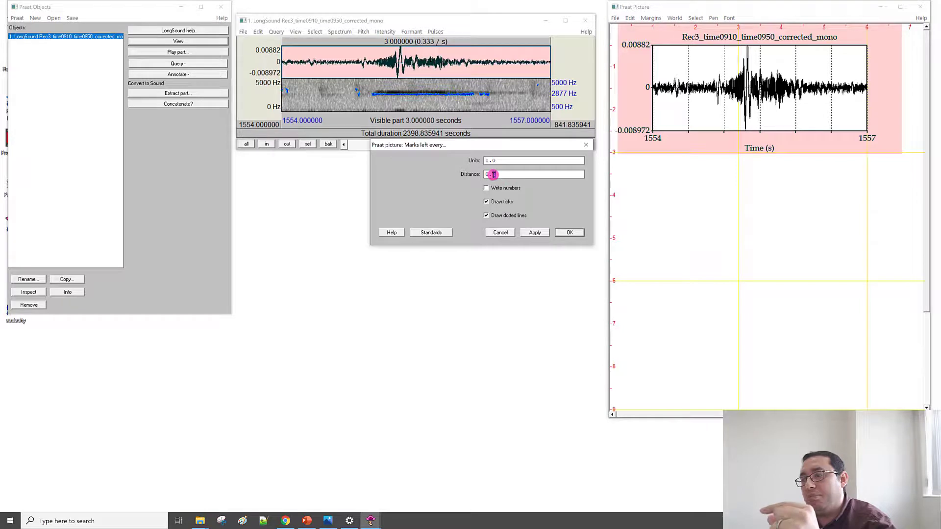
pyautogui.click(535, 234)
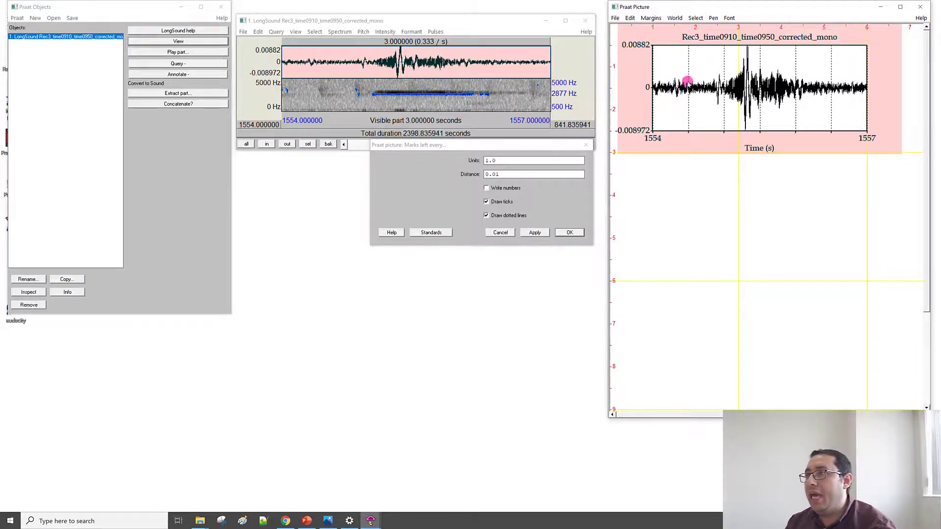
pyautogui.click(568, 232)
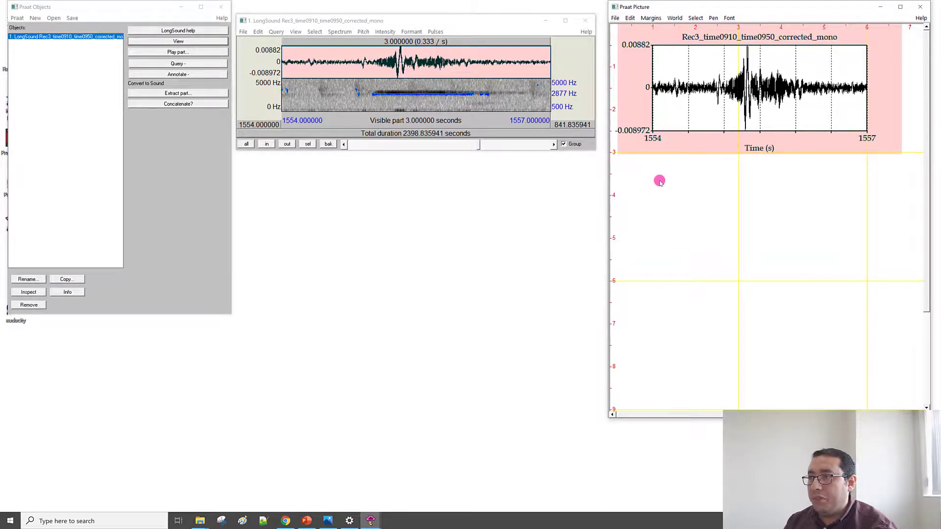
# Select a roughly 7 by 3 inch drawing area directly beneath the waveform
pyautogui.moveTo(659, 181); pyautogui.dragTo(851, 244)
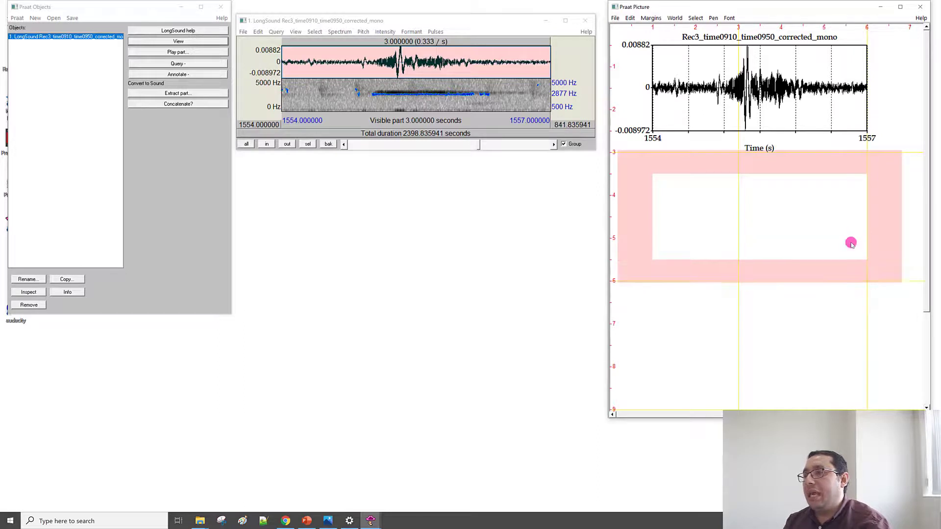
# Paint the visible 1554–1557 s spectrogram into the lower area, with no name at top
pyautogui.click(343, 32)
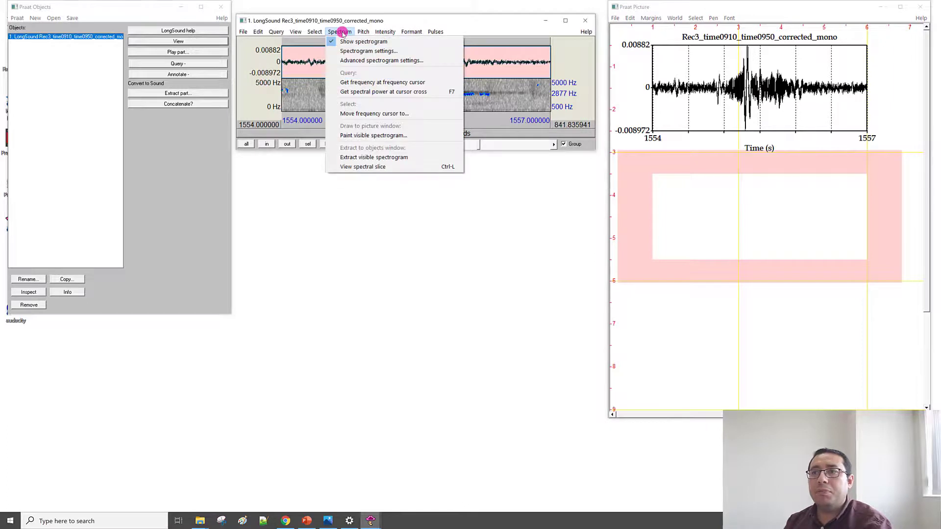
pyautogui.click(378, 136)
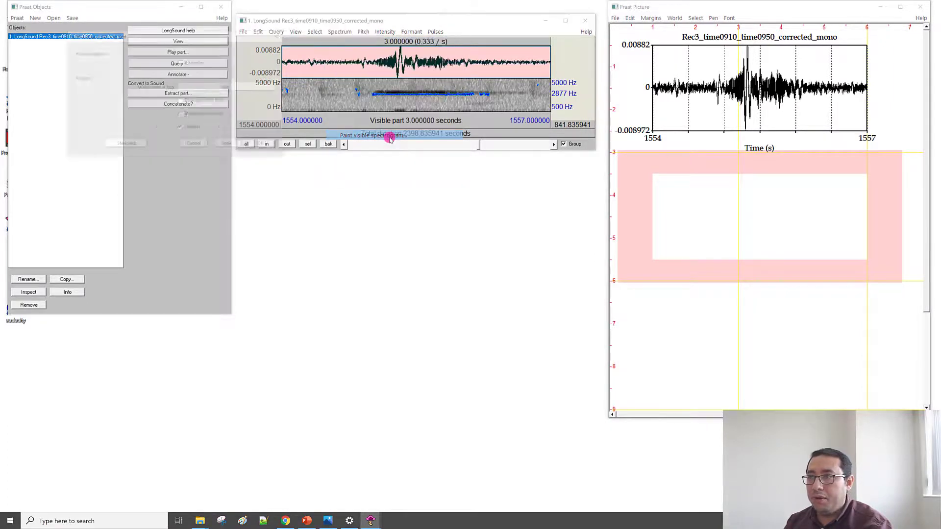
pyautogui.click(245, 87)
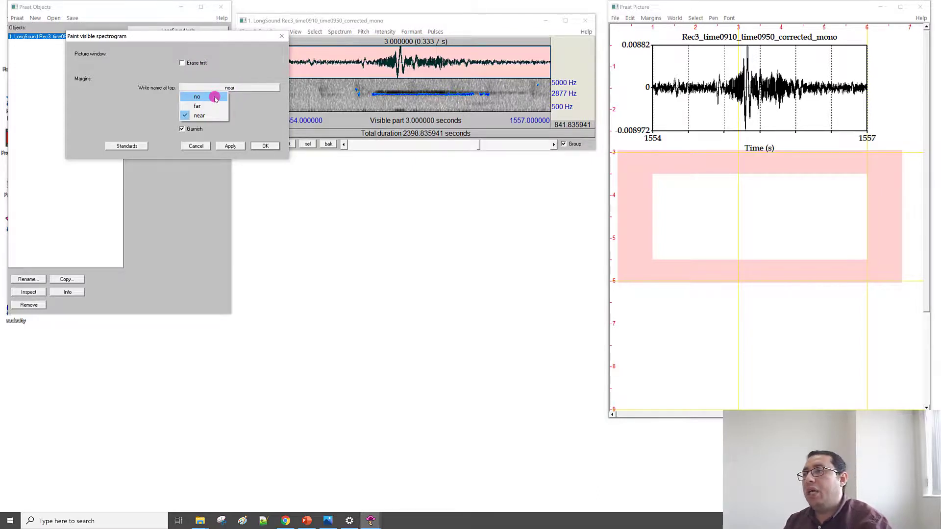
pyautogui.click(215, 98)
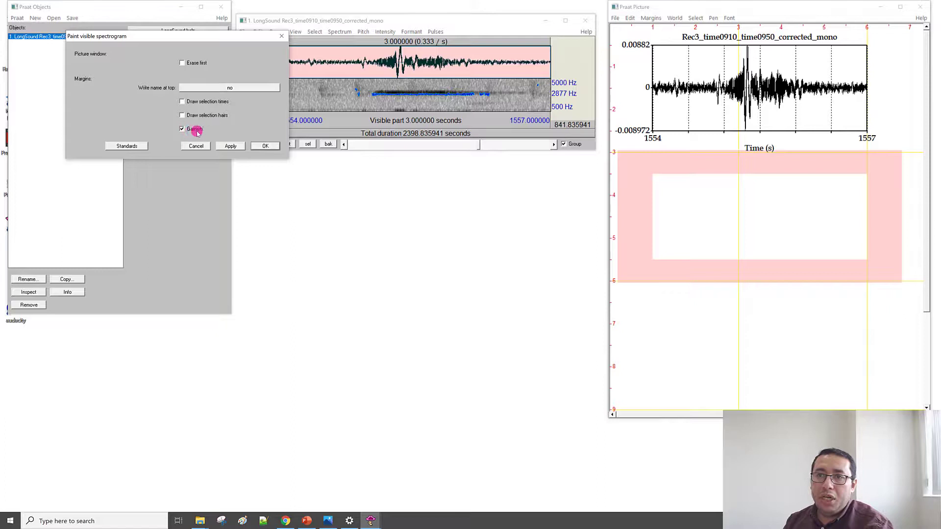
pyautogui.click(227, 146)
pyautogui.click(710, 238)
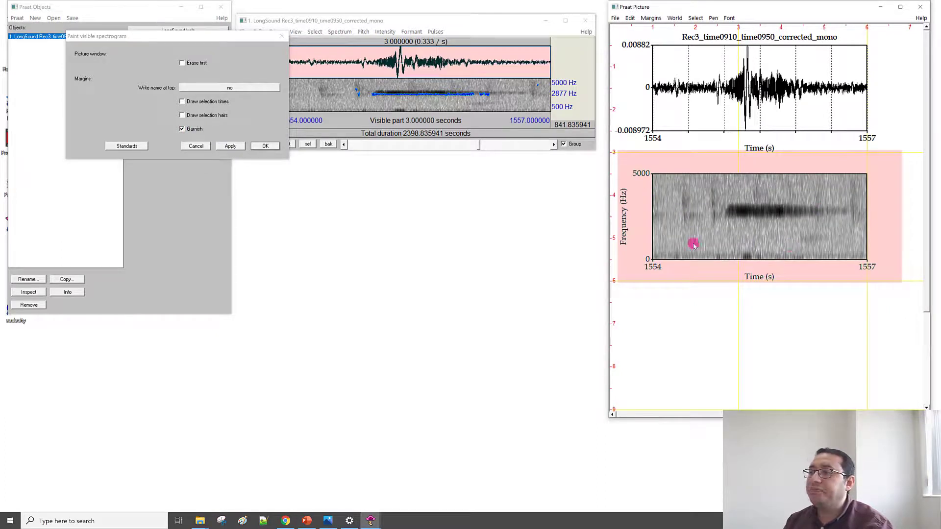
pyautogui.click(271, 147)
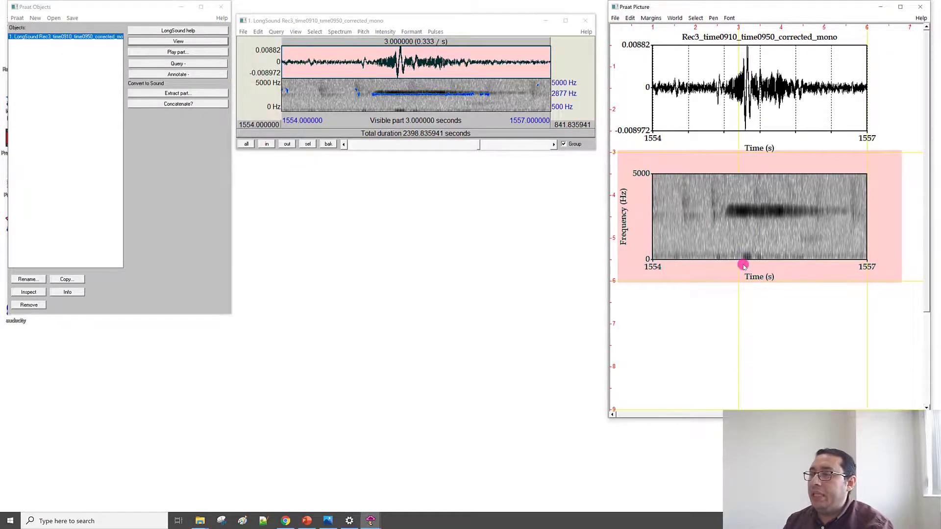
# Add dotted vertical time gridlines every 0.5 s to the spectrogram
pyautogui.click(651, 18)
pyautogui.click(679, 99)
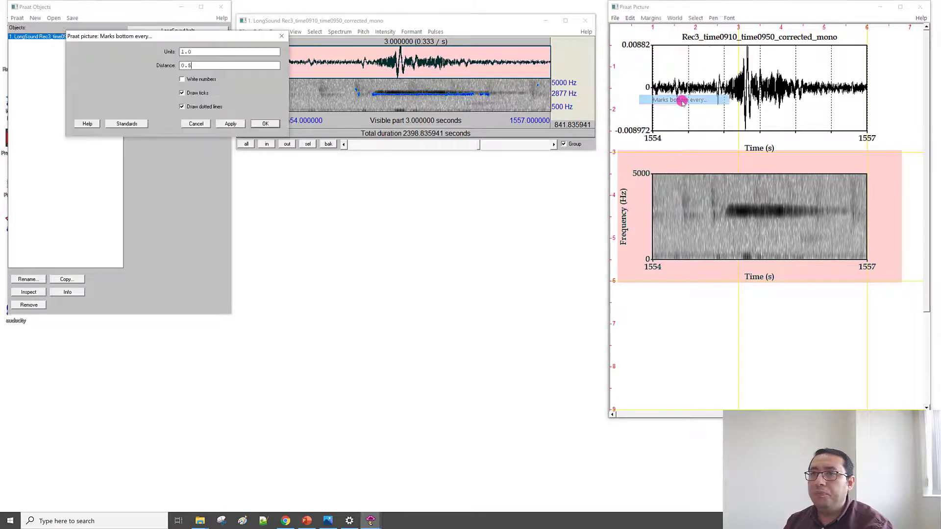
pyautogui.click(229, 124)
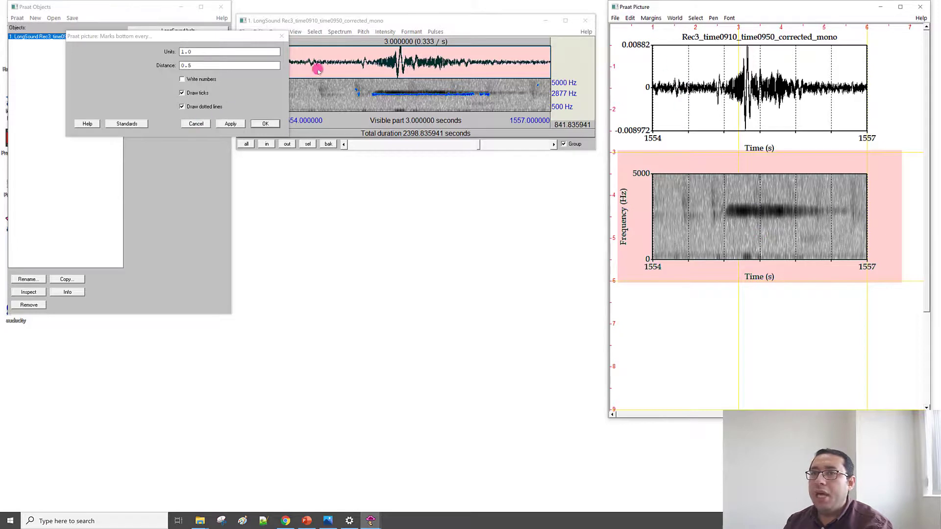
pyautogui.click(282, 36)
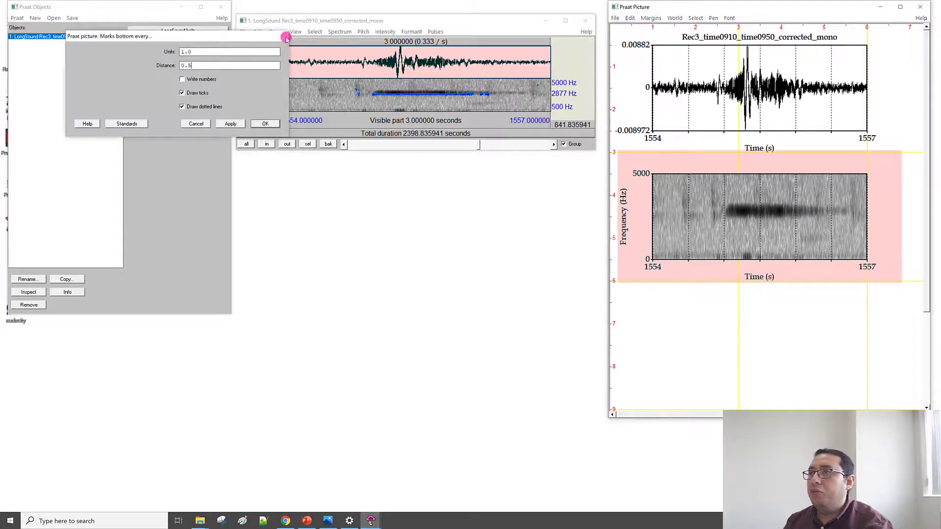
# Add dotted horizontal gridlines every 1000 Hz along the spectrogram's frequency axis
pyautogui.click(651, 17)
pyautogui.click(675, 80)
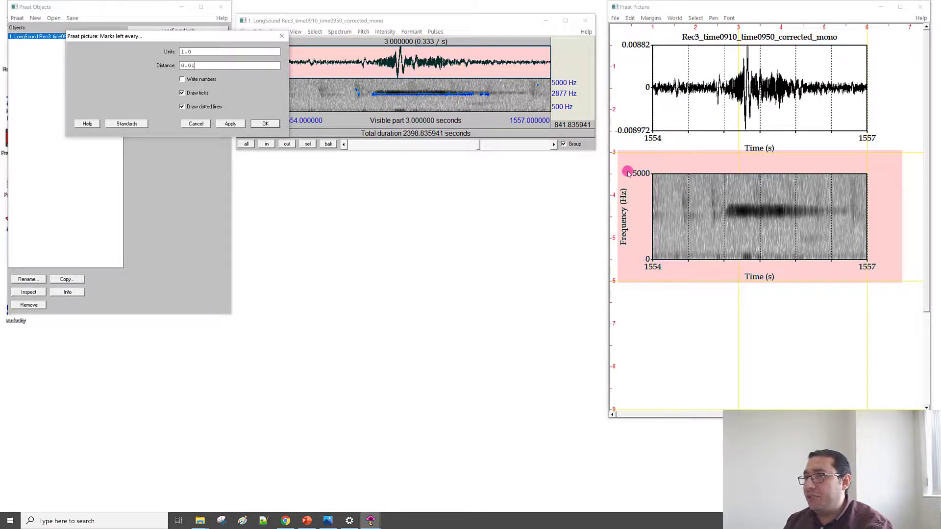
pyautogui.moveTo(206, 45); pyautogui.dragTo(406, 182)
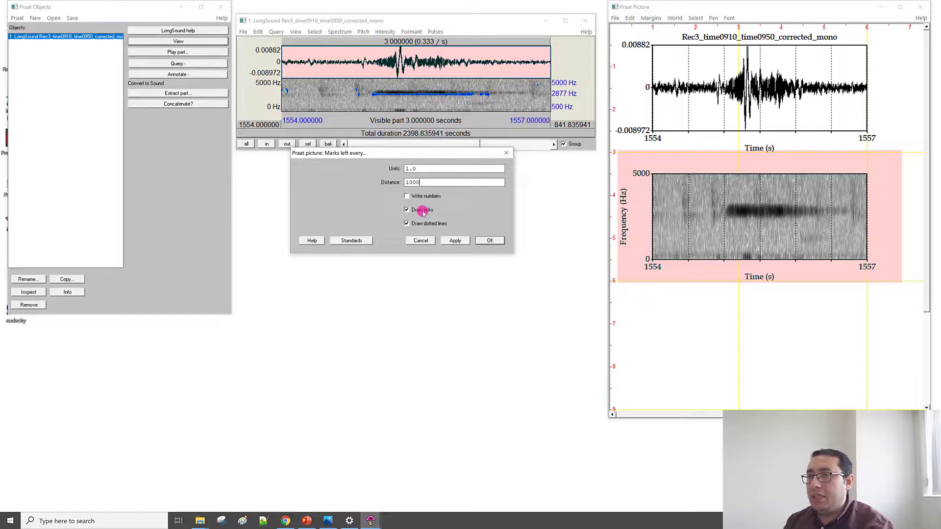
pyautogui.click(456, 241)
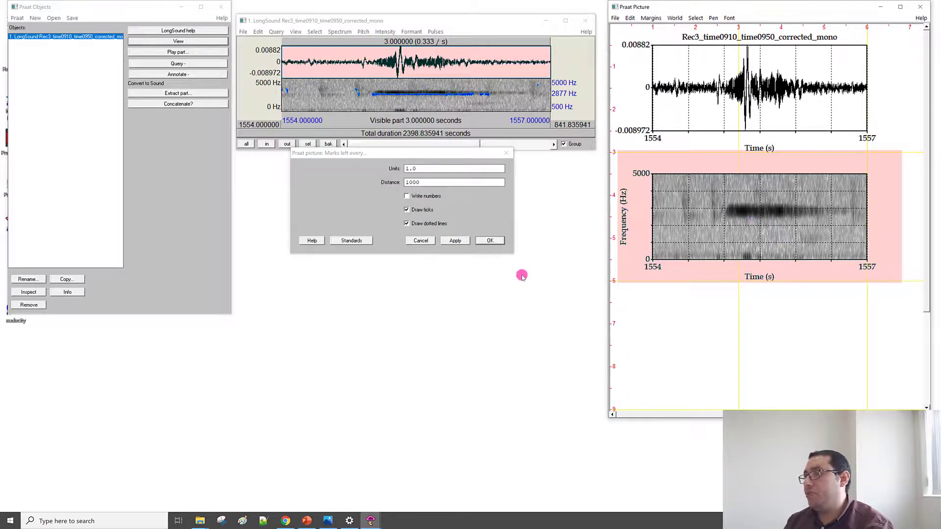
pyautogui.click(490, 240)
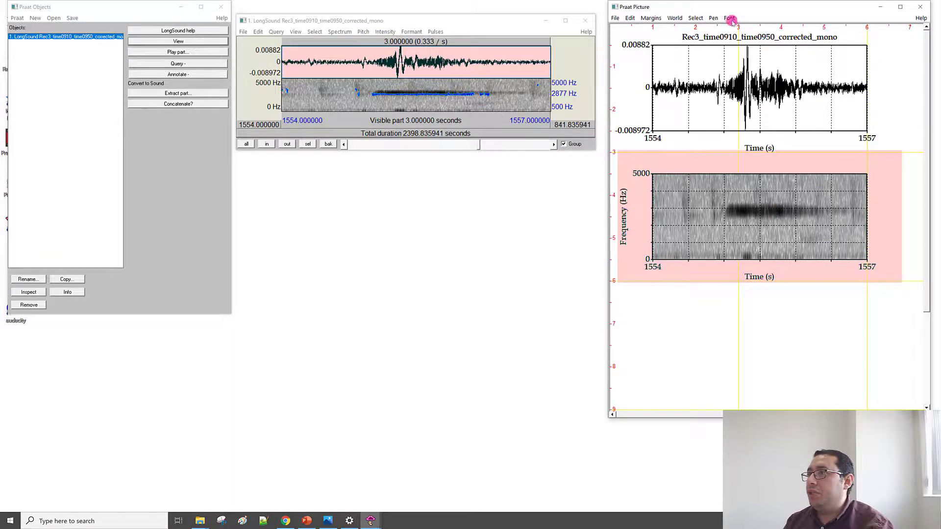
# Set the pen to blue and draw the visible pitch contour over the spectrogram
pyautogui.click(714, 19)
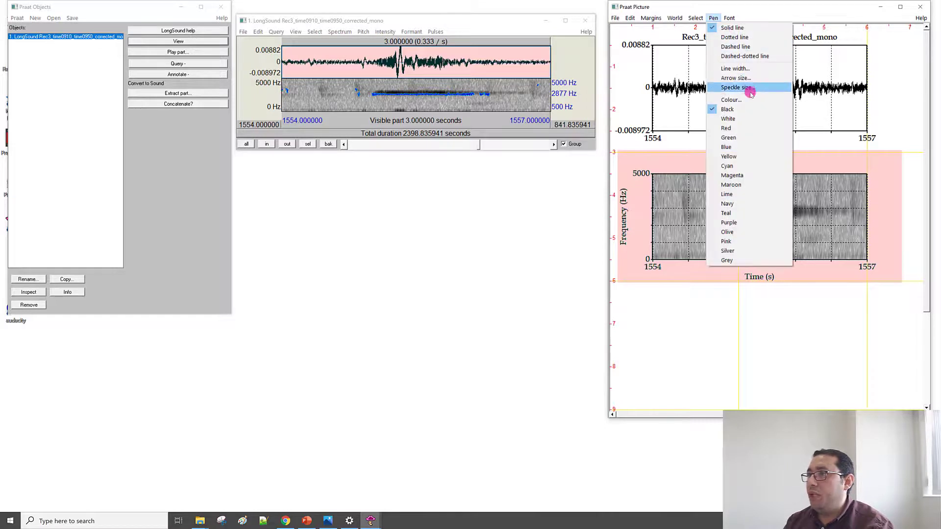
pyautogui.click(742, 145)
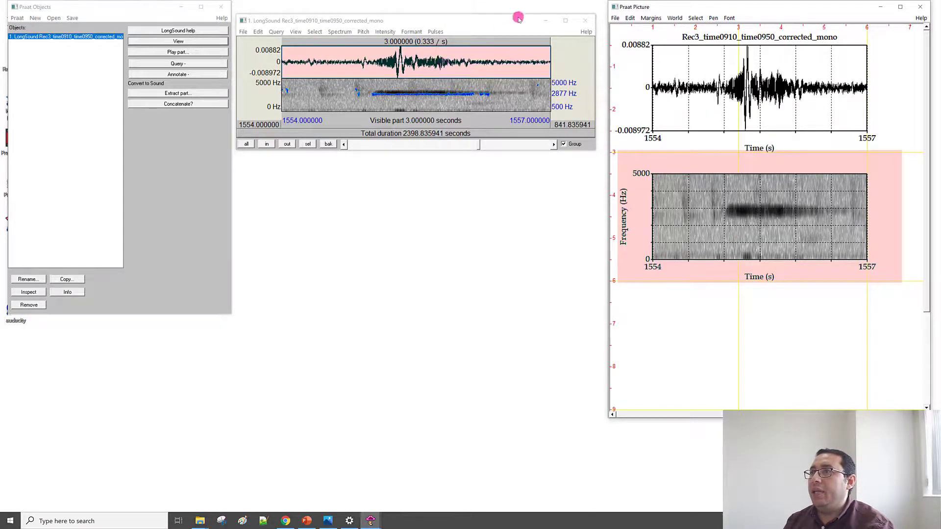
pyautogui.click(363, 32)
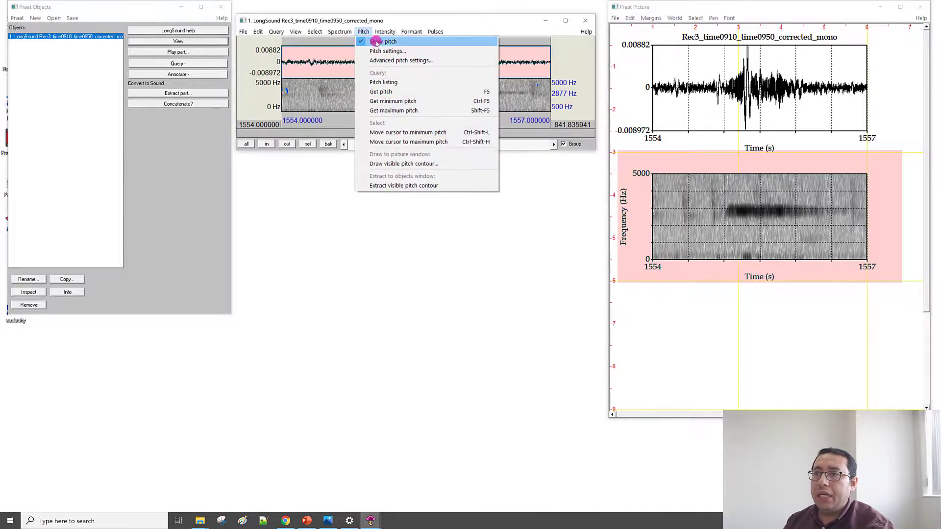
pyautogui.click(424, 165)
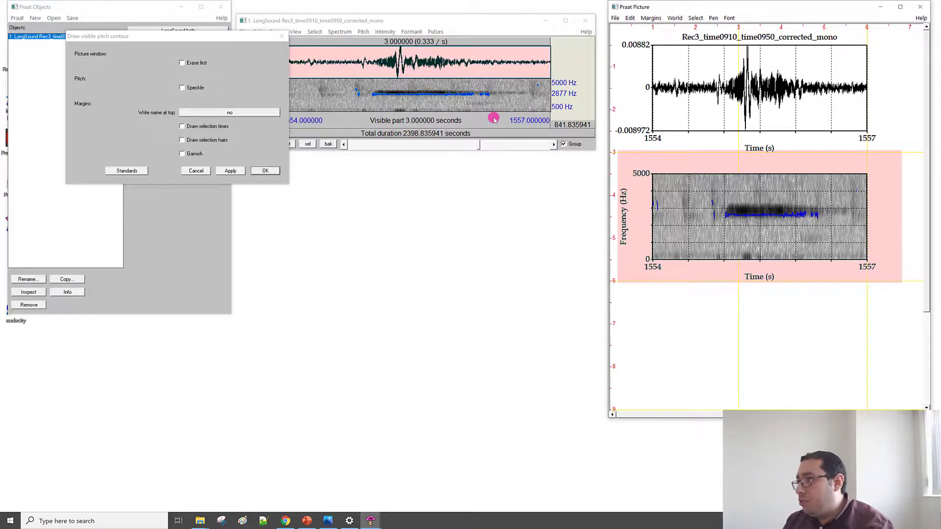
pyautogui.click(272, 170)
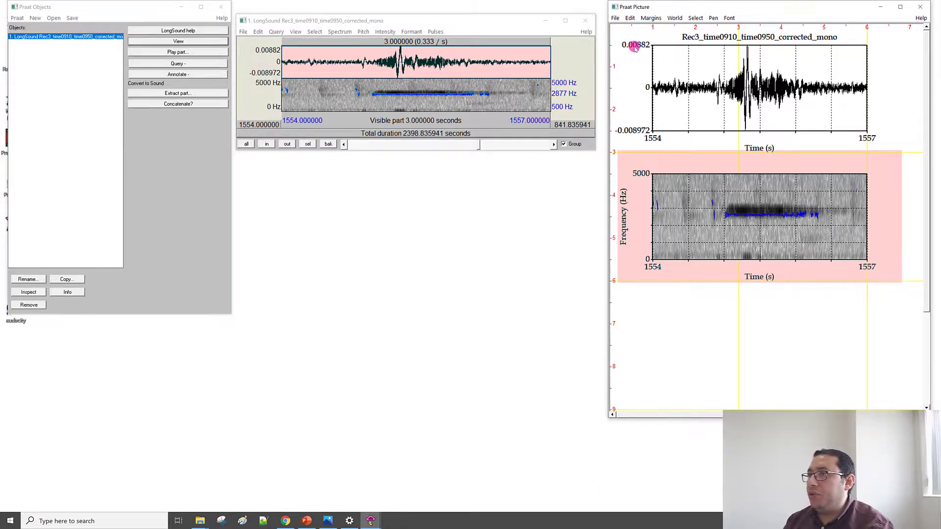
# Select both plots and save them as a 600-dpi PNG named 'image' in the Praat folder
pyautogui.moveTo(657, 49); pyautogui.dragTo(862, 252)
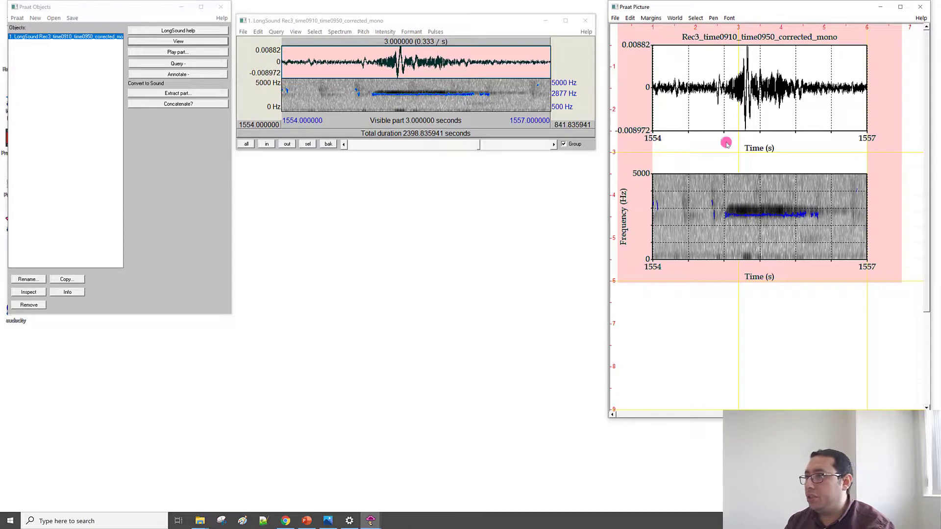
pyautogui.click(613, 18)
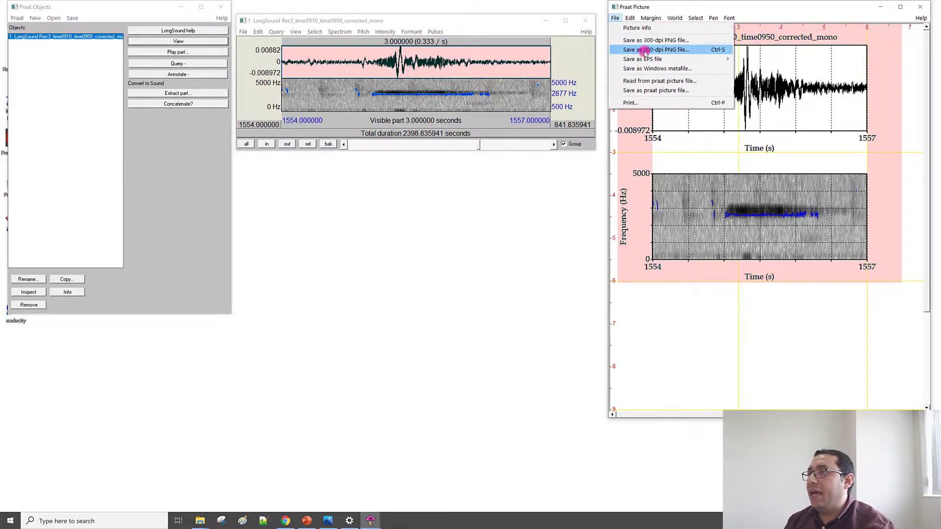
pyautogui.click(672, 51)
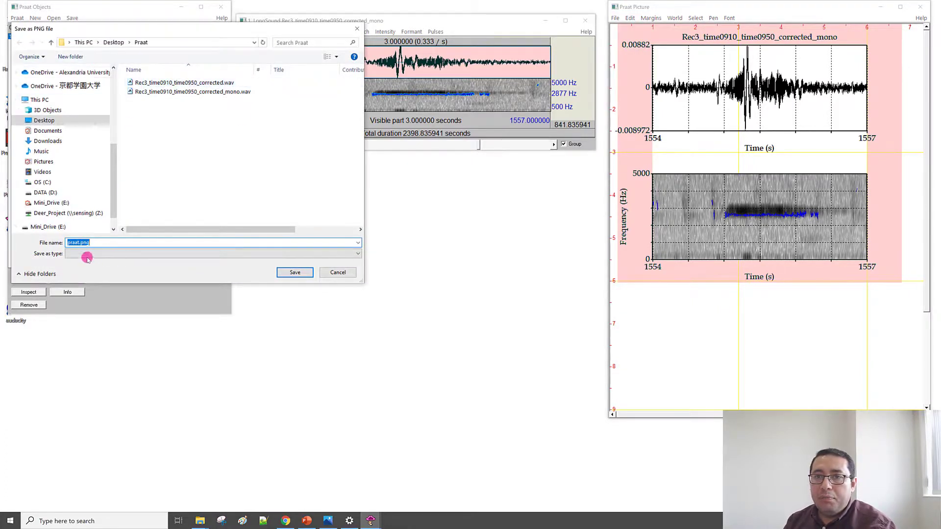
pyautogui.click(97, 242)
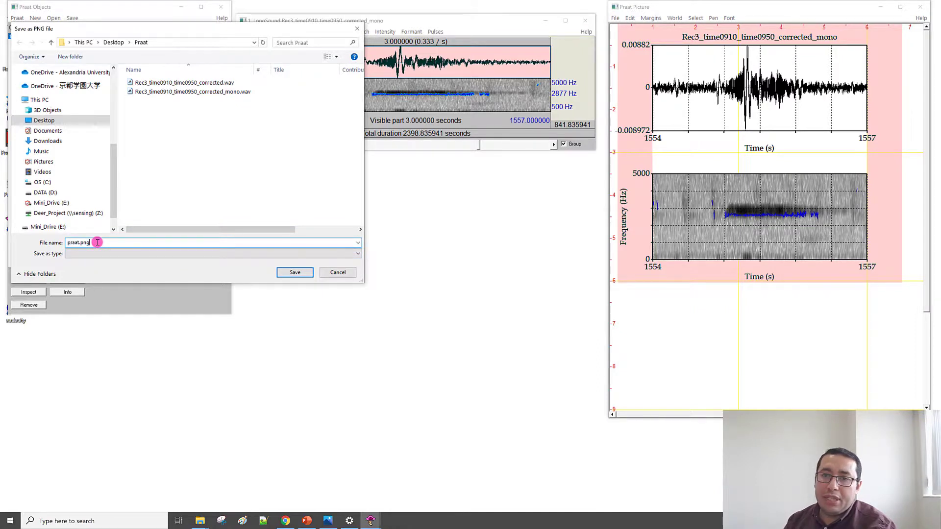
pyautogui.moveTo(97, 242); pyautogui.dragTo(67, 242)
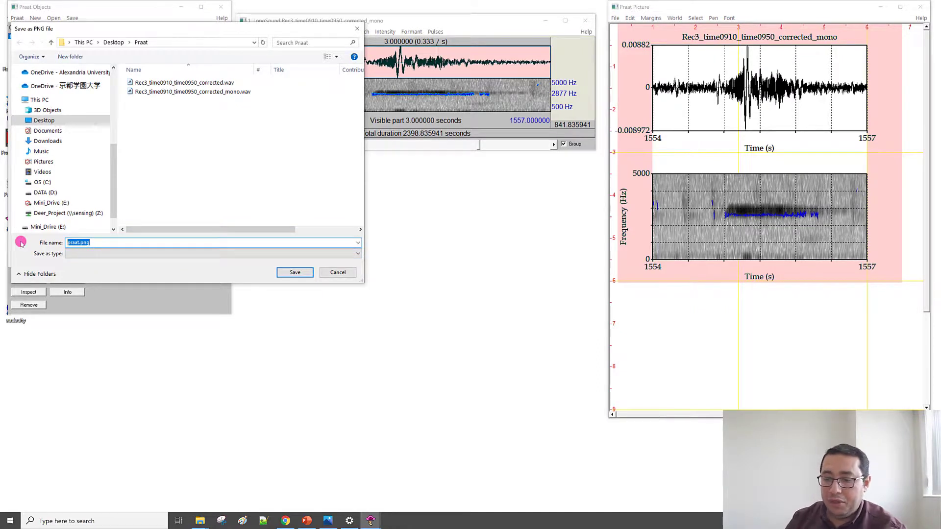
pyautogui.write('image')
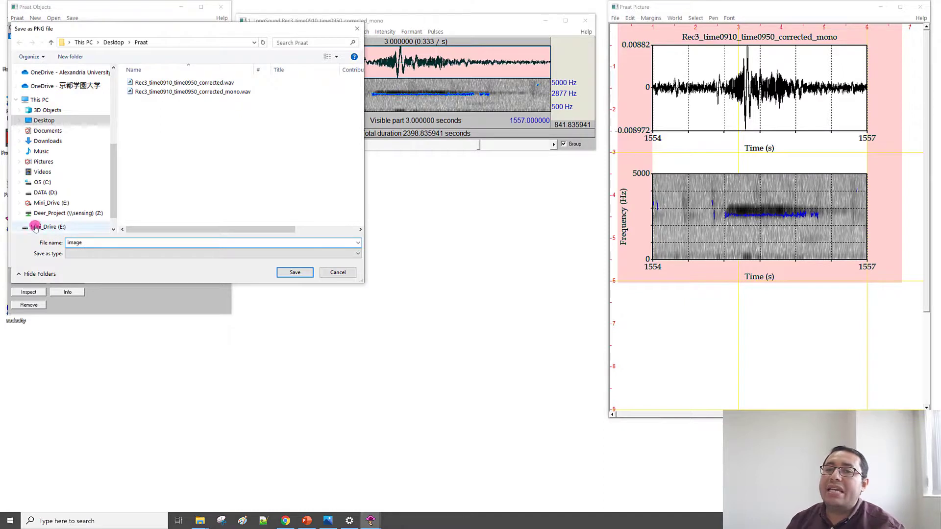
pyautogui.click(288, 272)
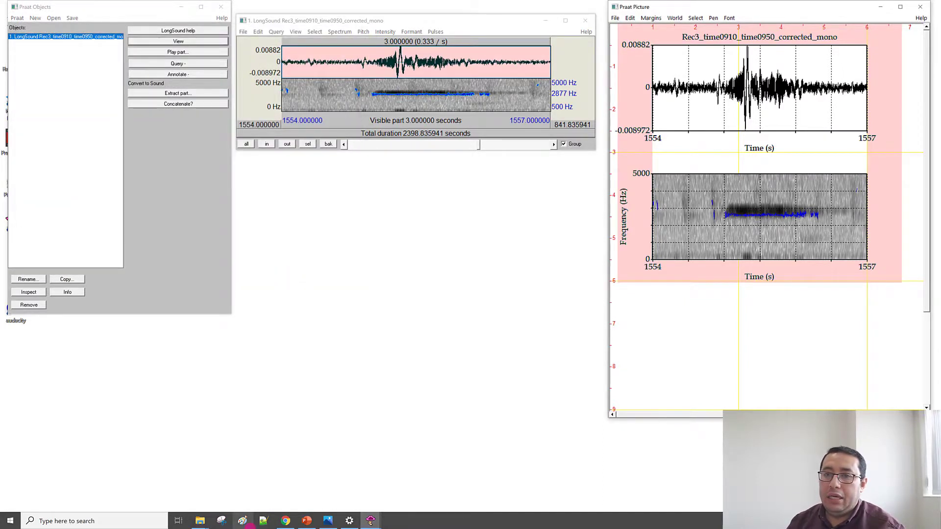
# Browse to the Desktop's Praat folder in File Explorer and inspect the saved image file
pyautogui.moveTo(201, 521)
pyautogui.click(169, 491)
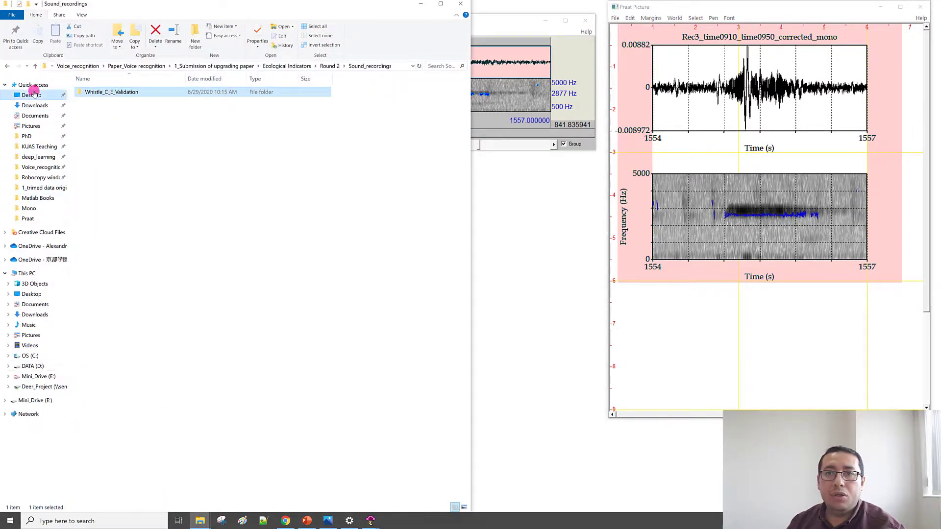
pyautogui.click(33, 94)
pyautogui.doubleClick(102, 92)
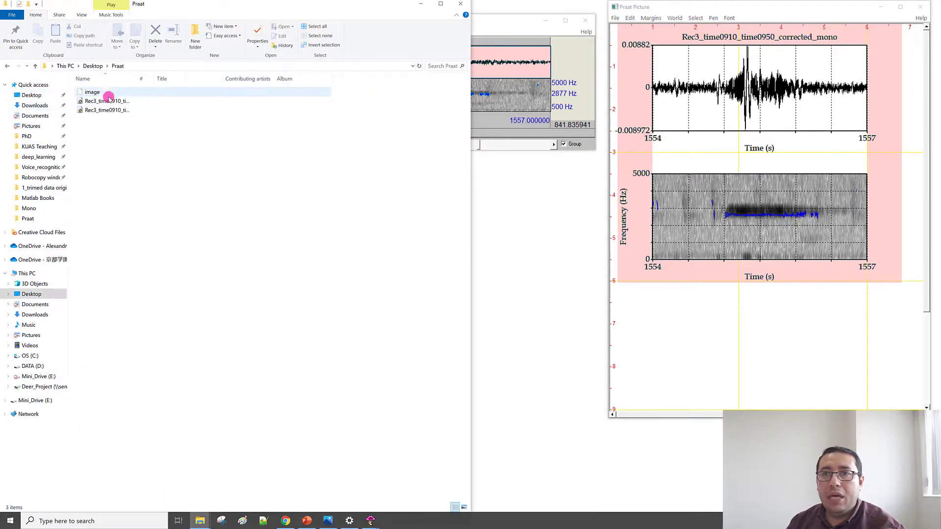
pyautogui.click(101, 93)
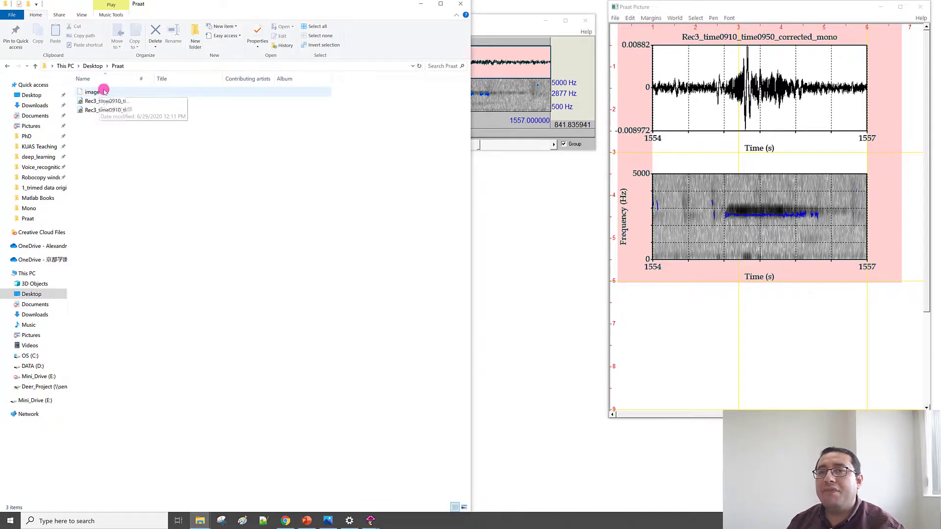
pyautogui.click(101, 93)
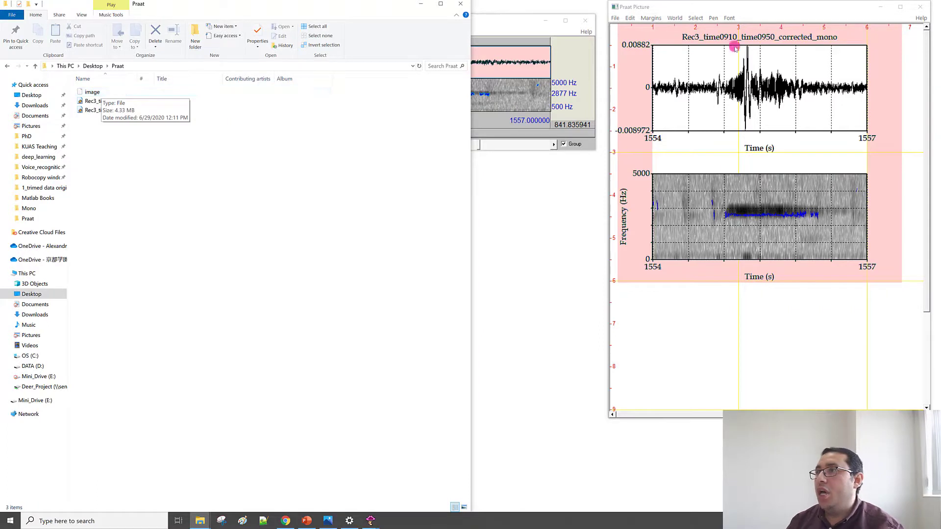
pyautogui.click(615, 18)
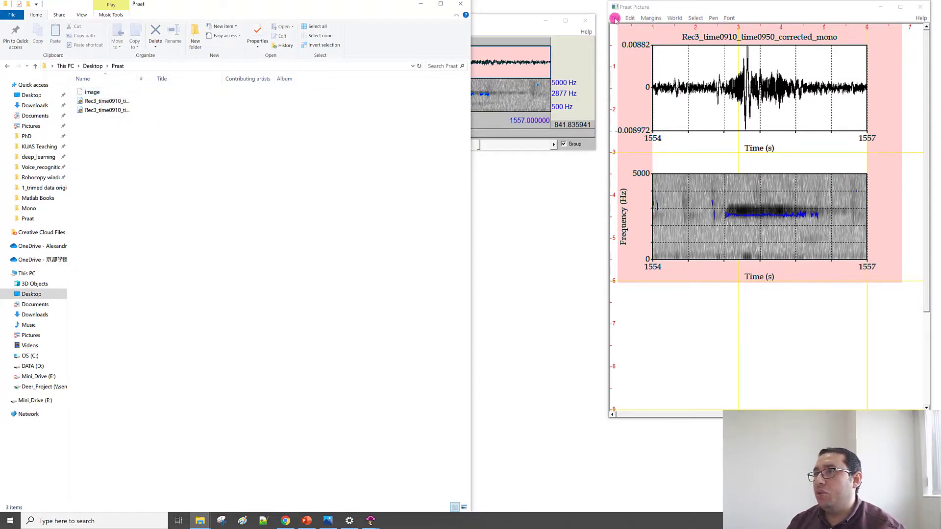
# Re-save the picture as image.png at 600 dpi and open it for viewing
pyautogui.click(656, 51)
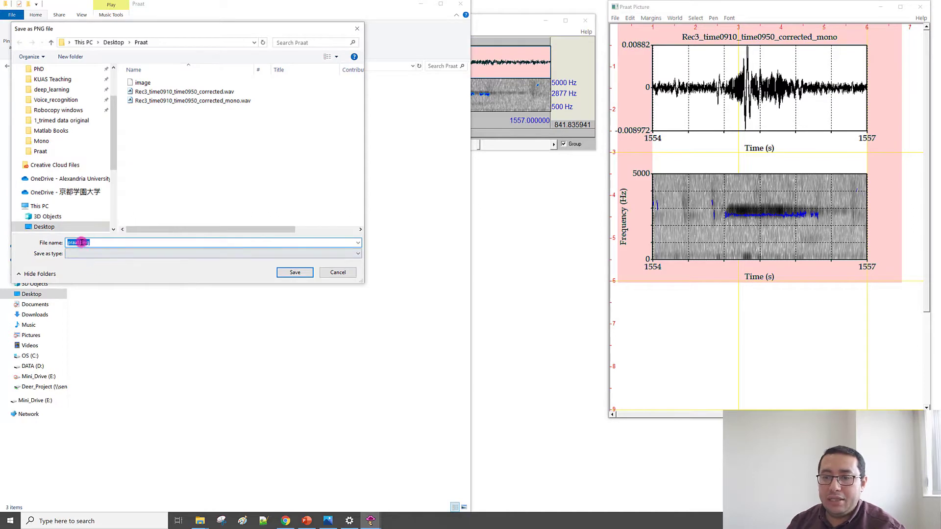
pyautogui.write('image')
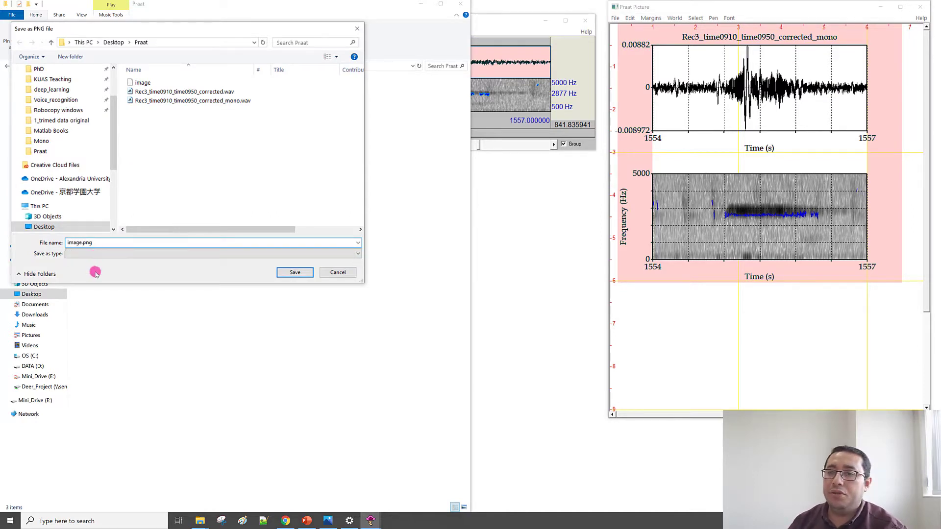
pyautogui.click(295, 273)
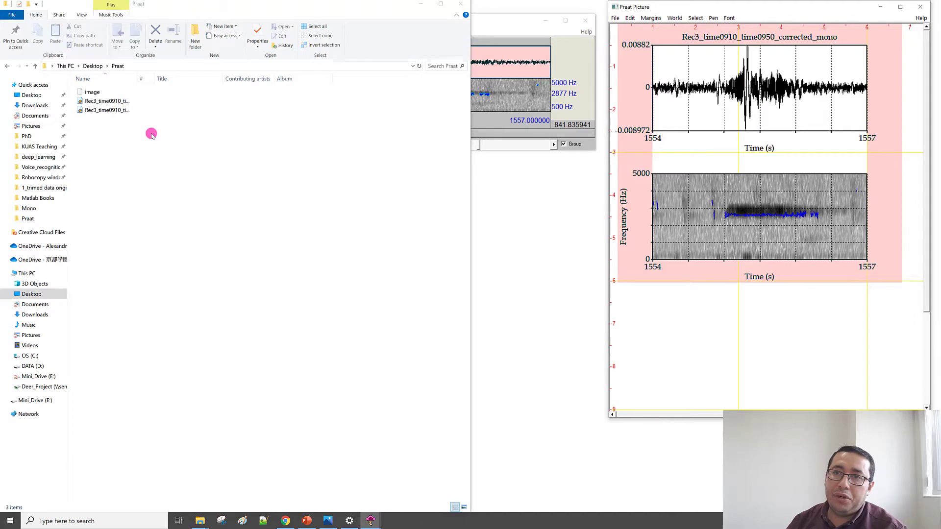
pyautogui.click(100, 101)
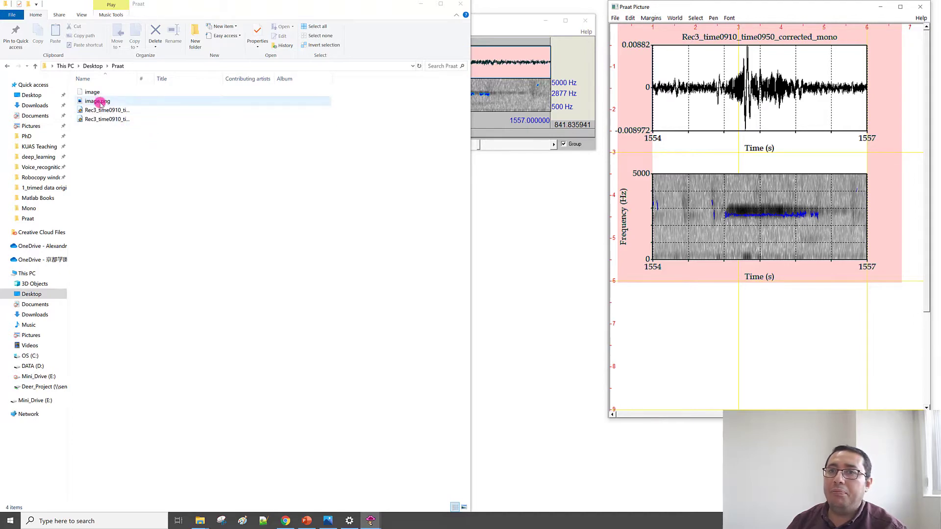
pyautogui.doubleClick(100, 102)
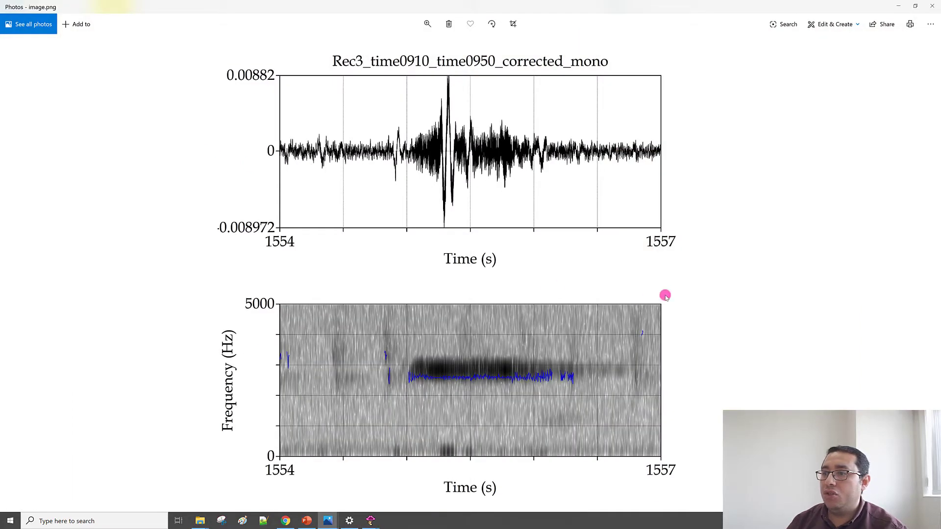